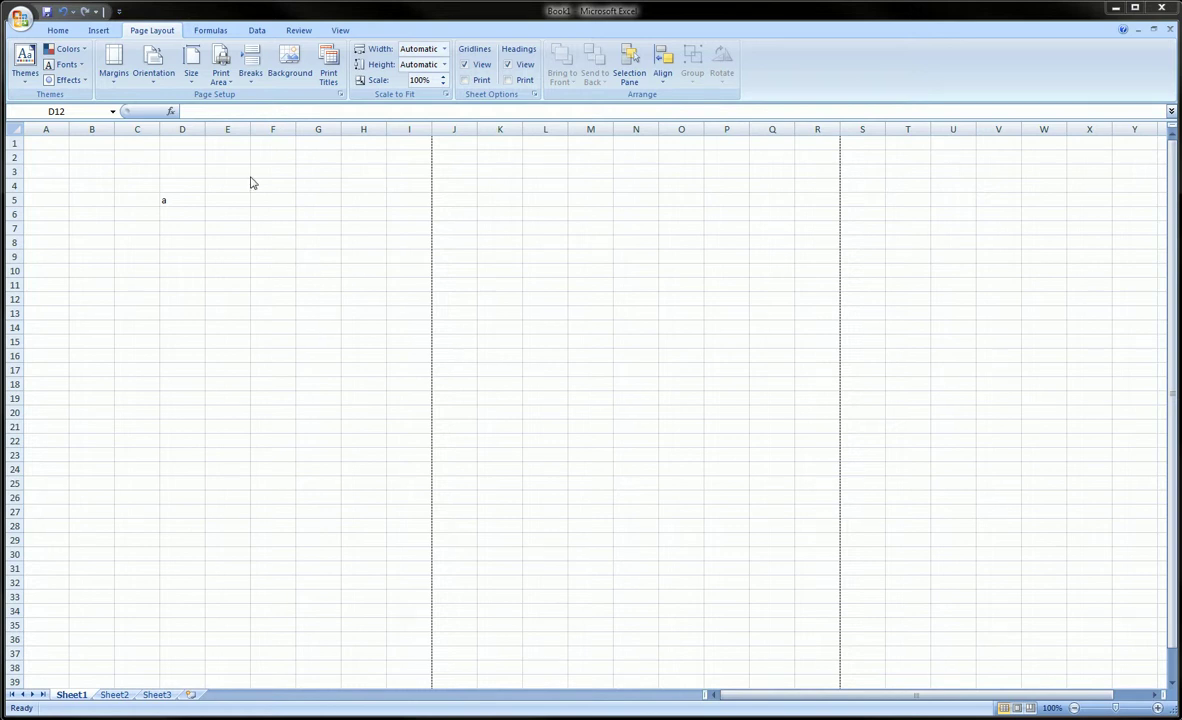
Step: Apply All Borders to the block C3:G16 so it forms a gridded table
click(166, 200)
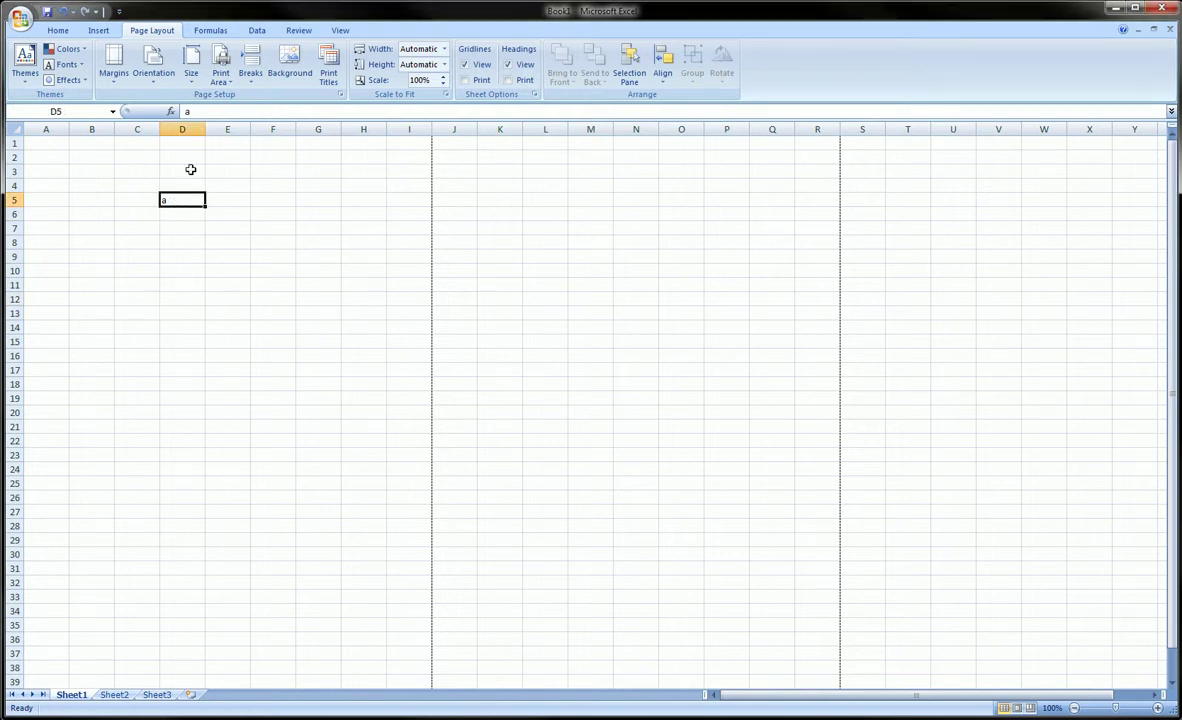
drag(142, 170, 302, 358)
click(73, 35)
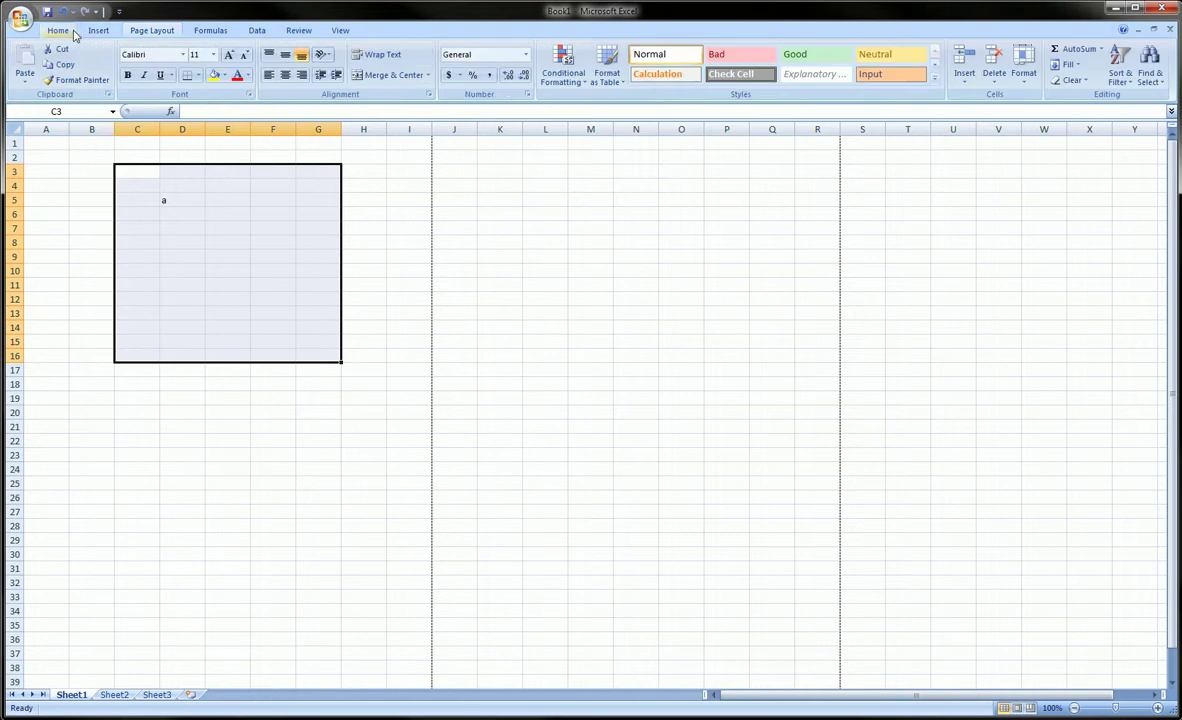
click(198, 75)
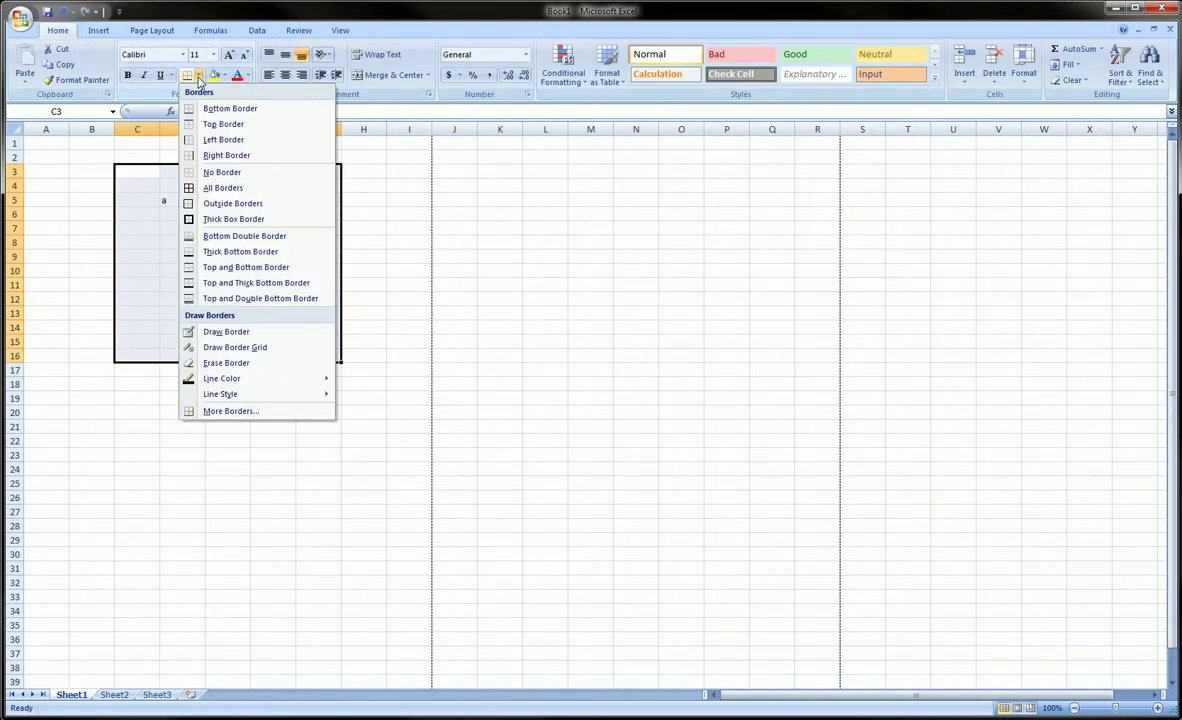
click(227, 190)
click(169, 227)
Step: Show the sheet in Print Preview from the Office menu
click(164, 174)
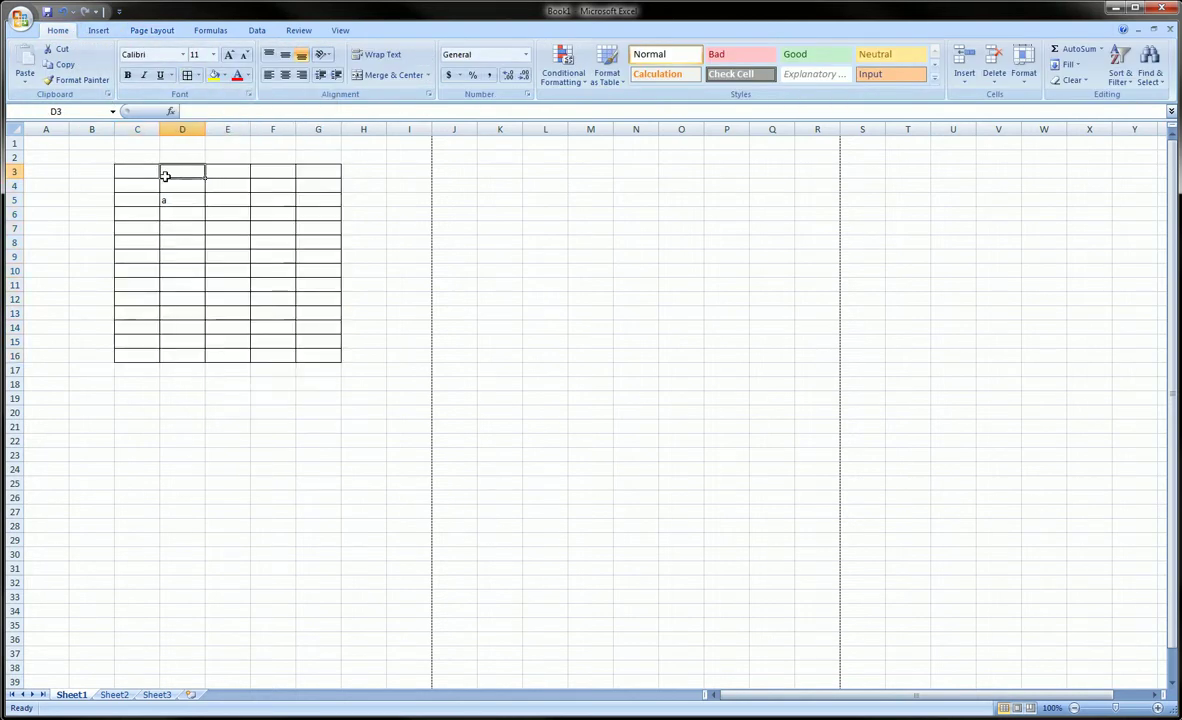
click(21, 18)
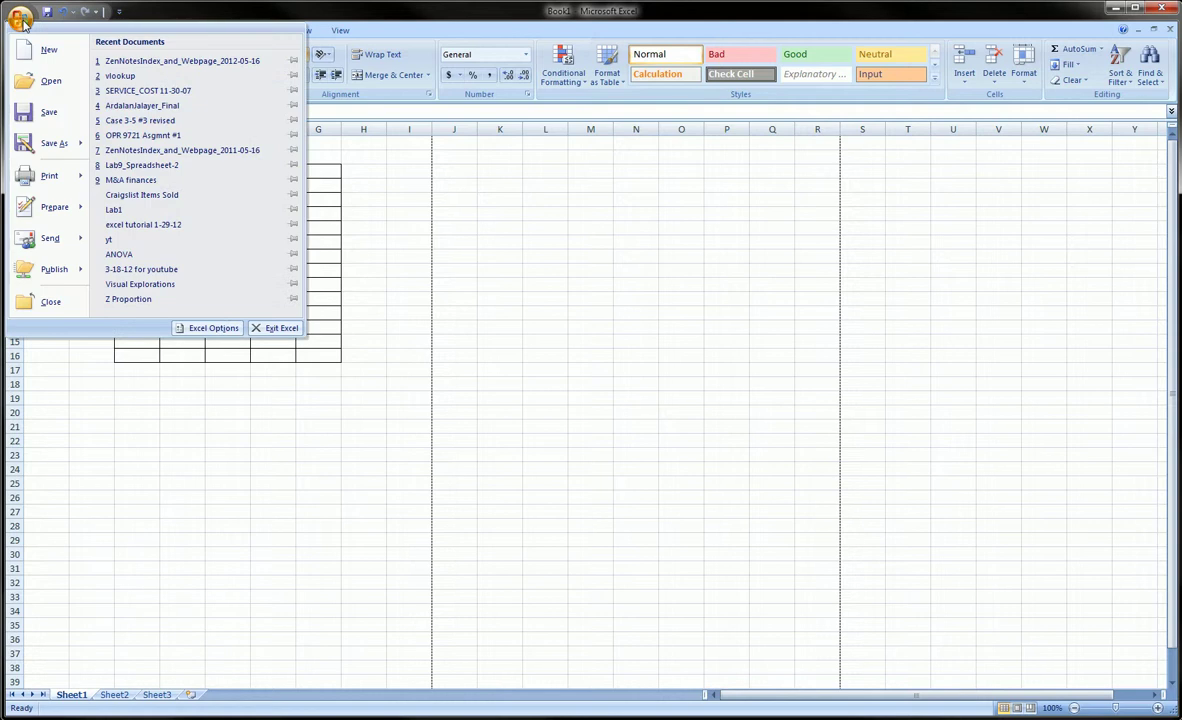
click(21, 18)
click(21, 18)
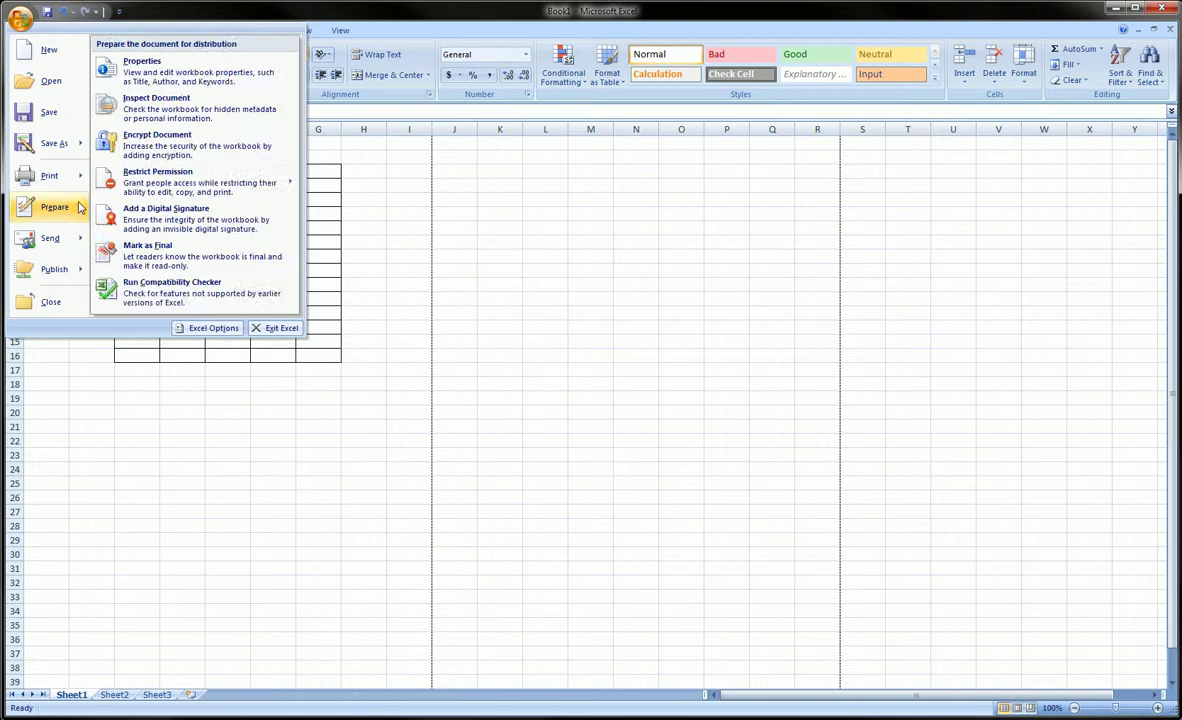
mouse_move(75, 175)
click(139, 140)
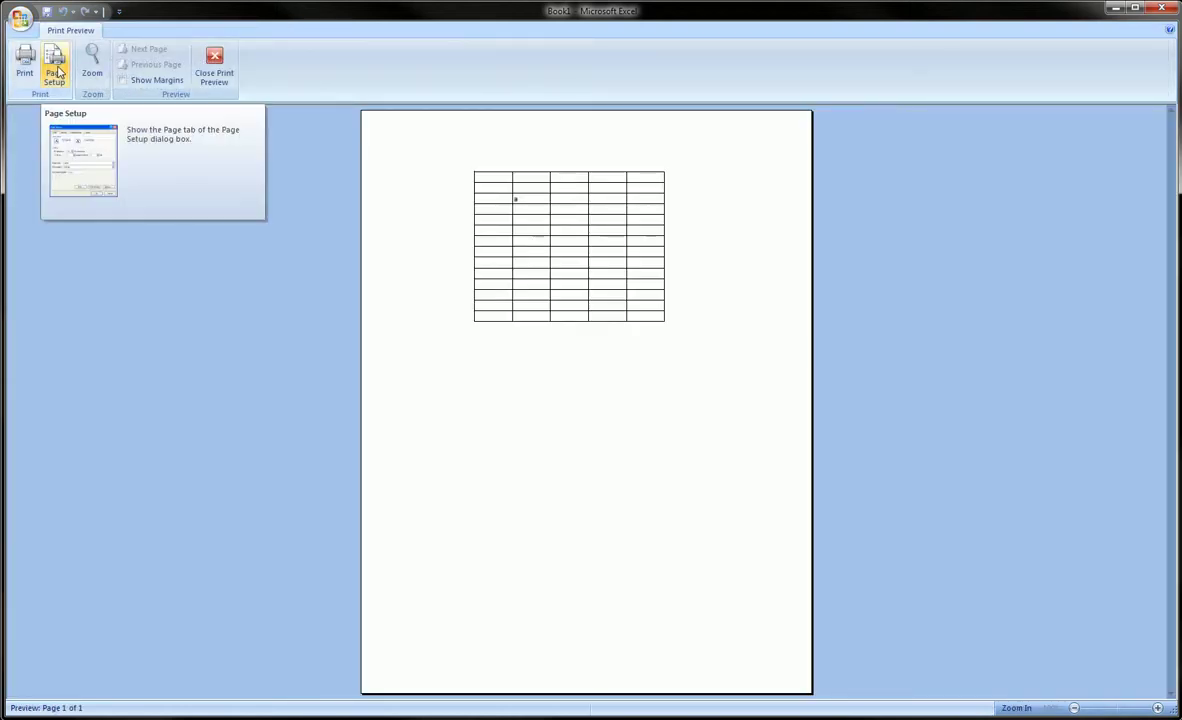
mouse_move(36, 45)
mouse_down()
mouse_move(105, 95)
mouse_move(30, 78)
mouse_up()
key(Escape)
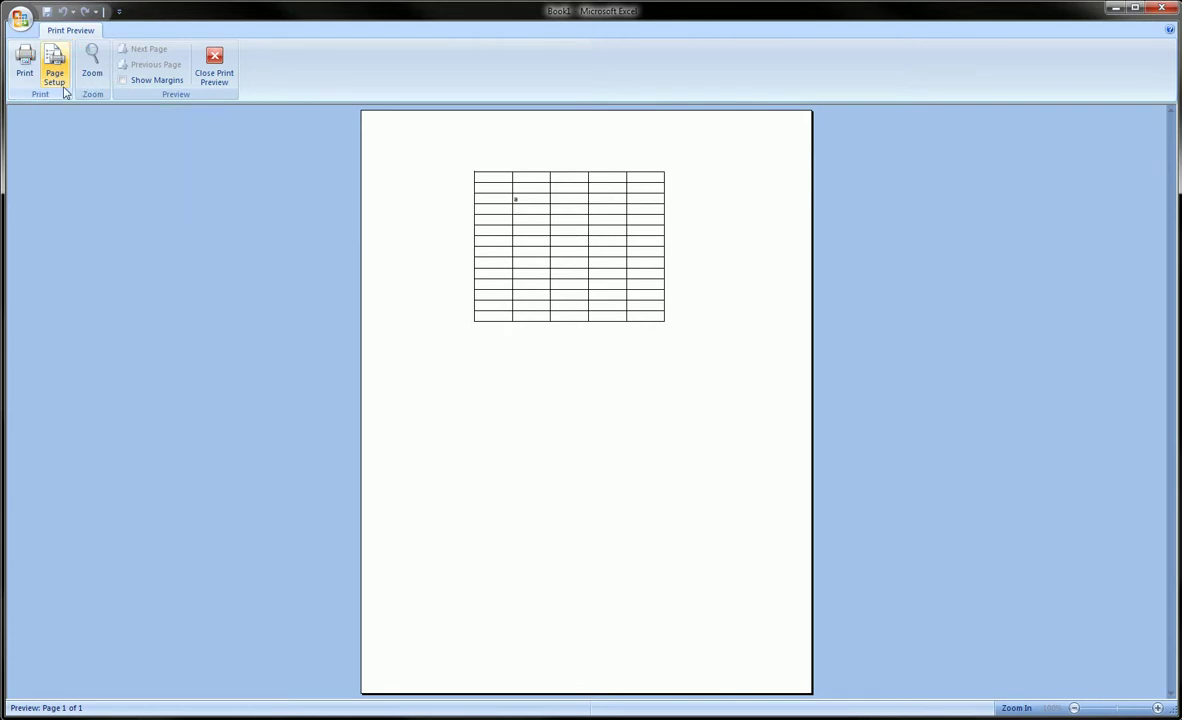
Step: Bring up Page Setup on its Header/Footer settings
click(56, 65)
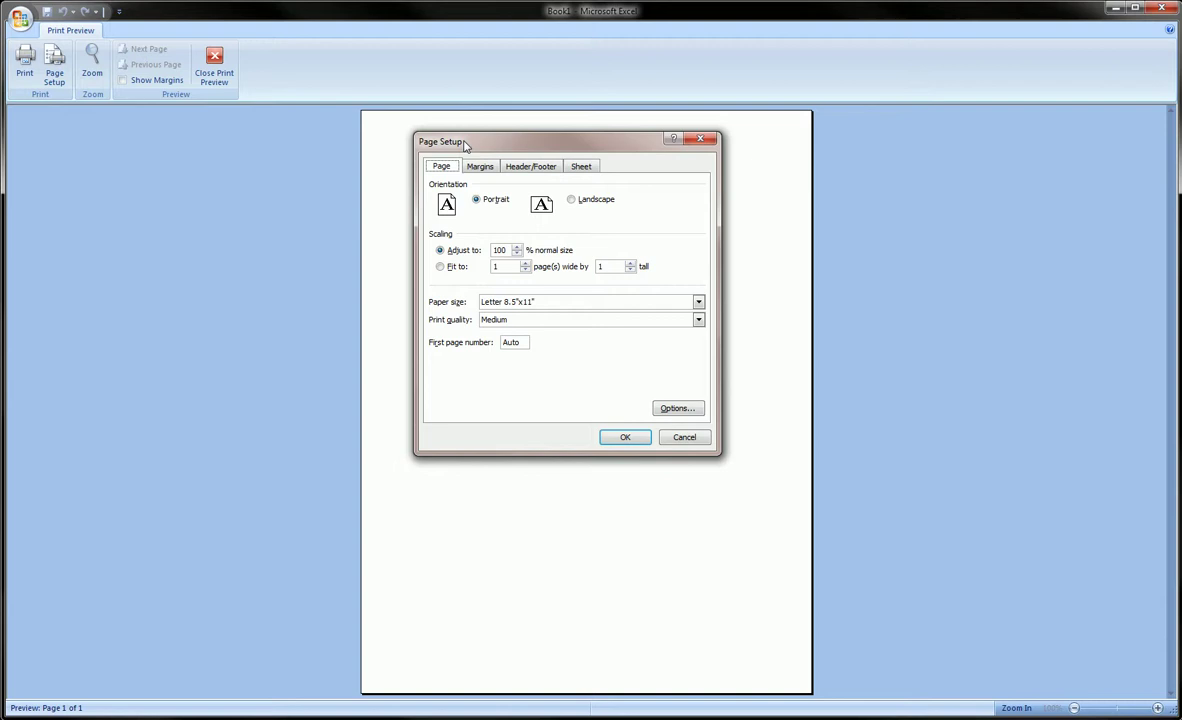
mouse_move(469, 156)
mouse_down()
mouse_move(485, 178)
mouse_move(460, 173)
mouse_up()
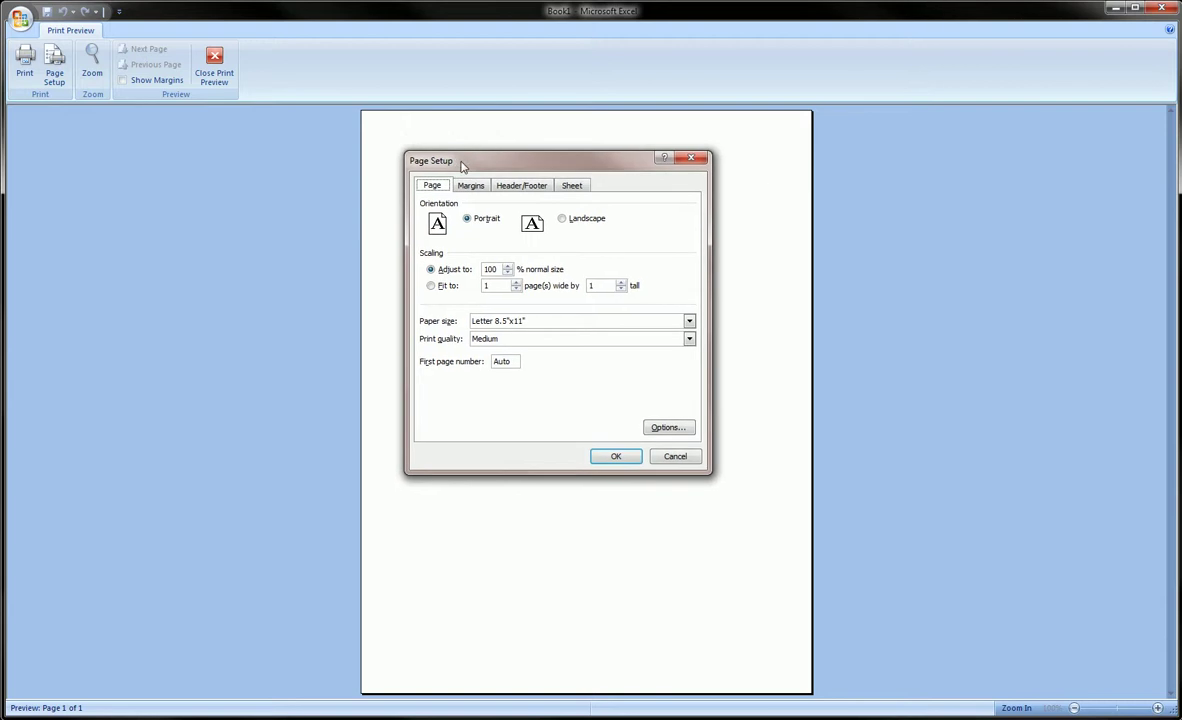
click(523, 189)
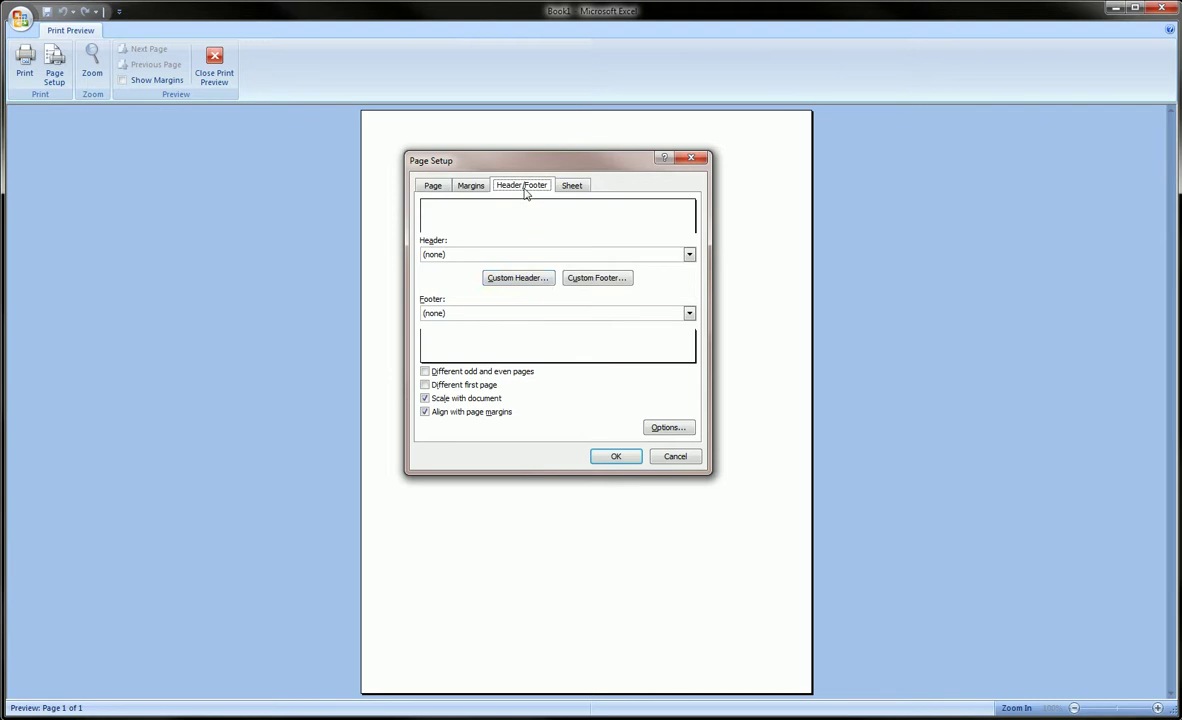
Step: Begin a custom header with 'My Name' in its left section
click(536, 279)
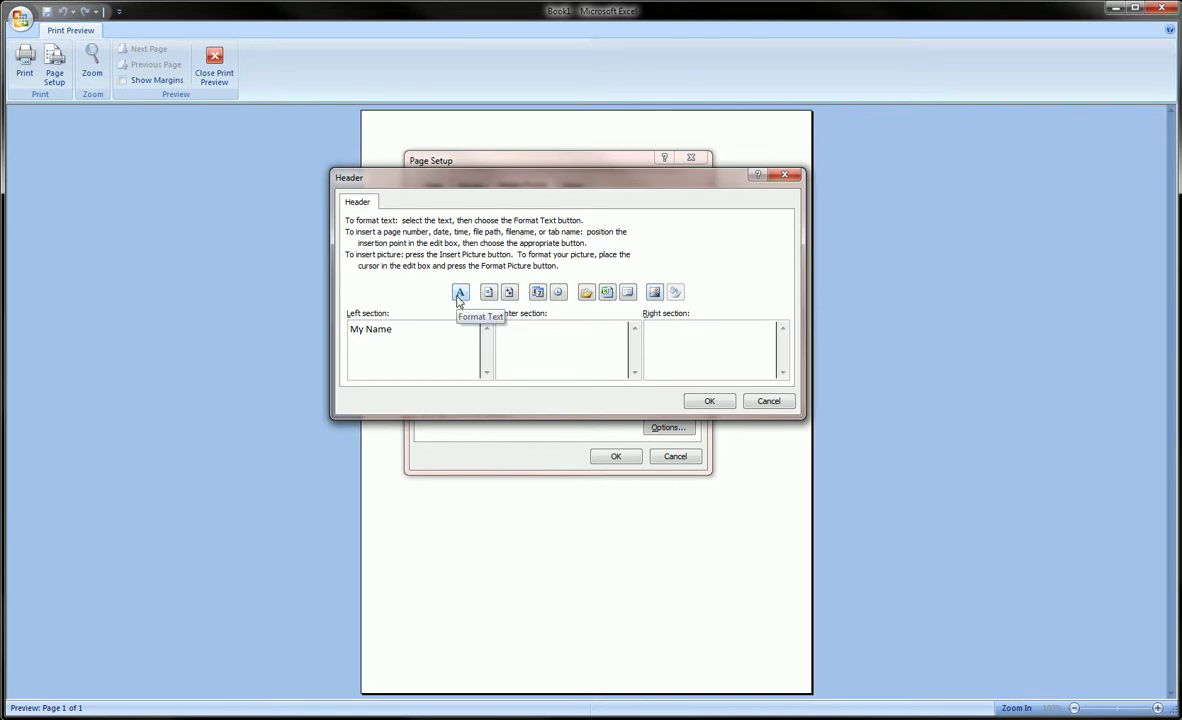
Step: Set the header text font to 14 point with a new colour
click(459, 292)
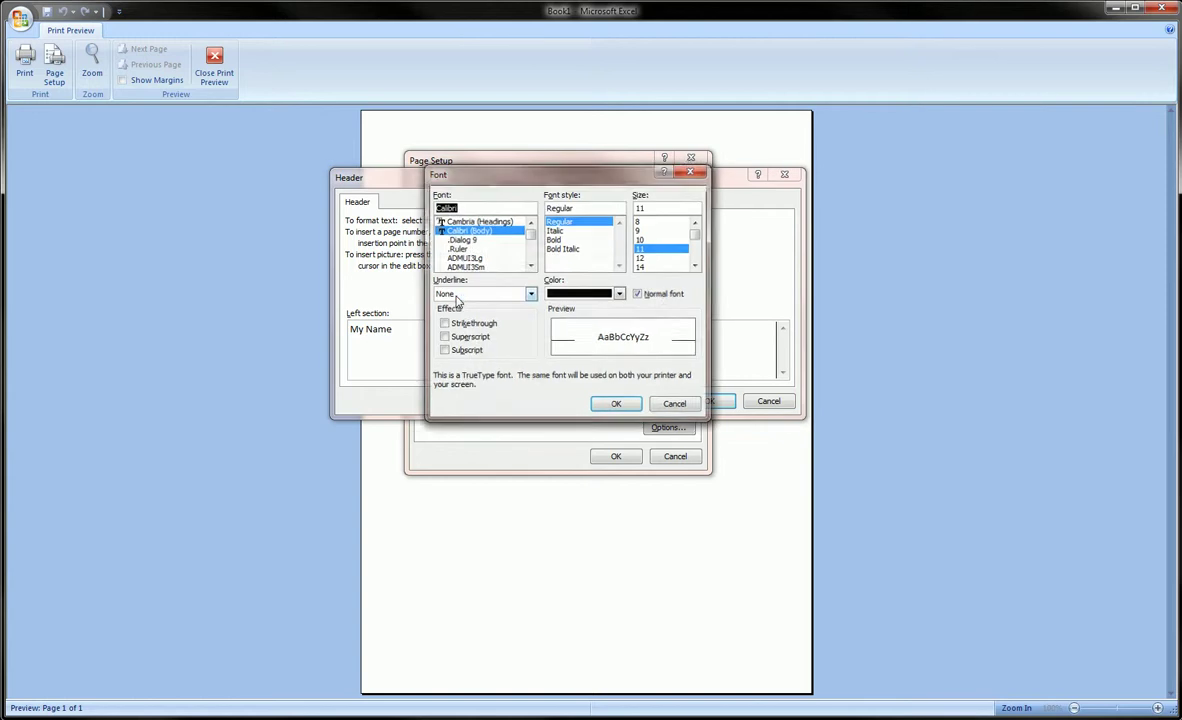
click(470, 221)
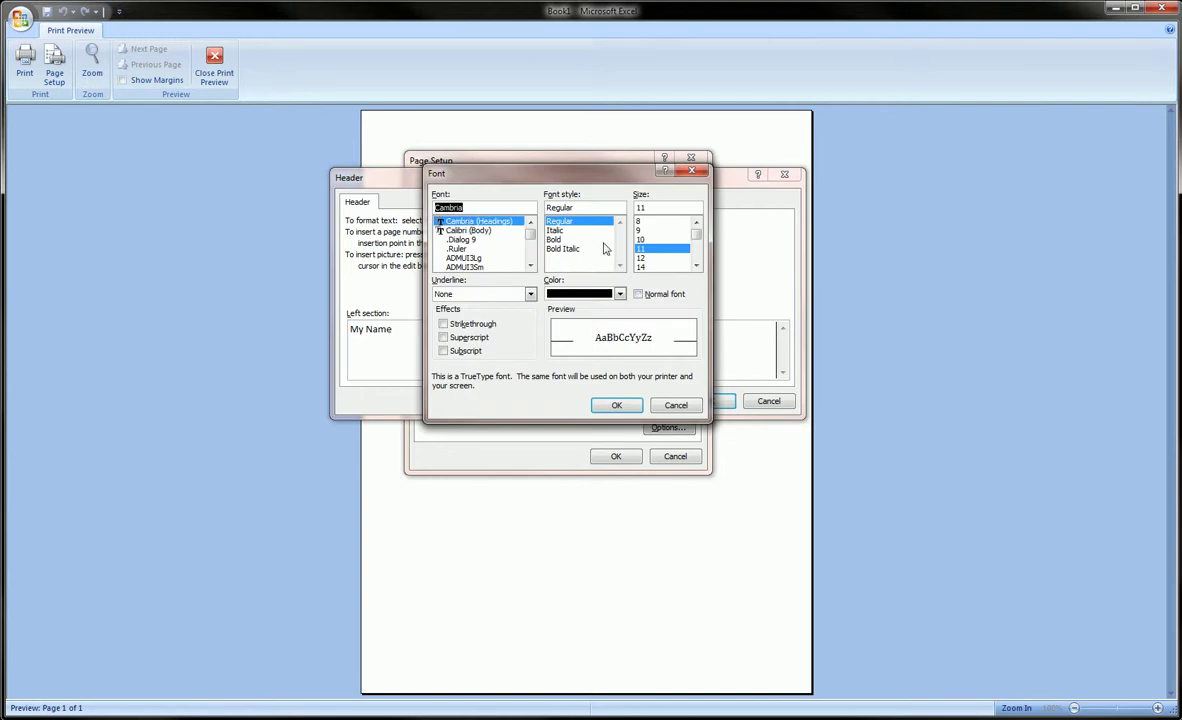
click(657, 267)
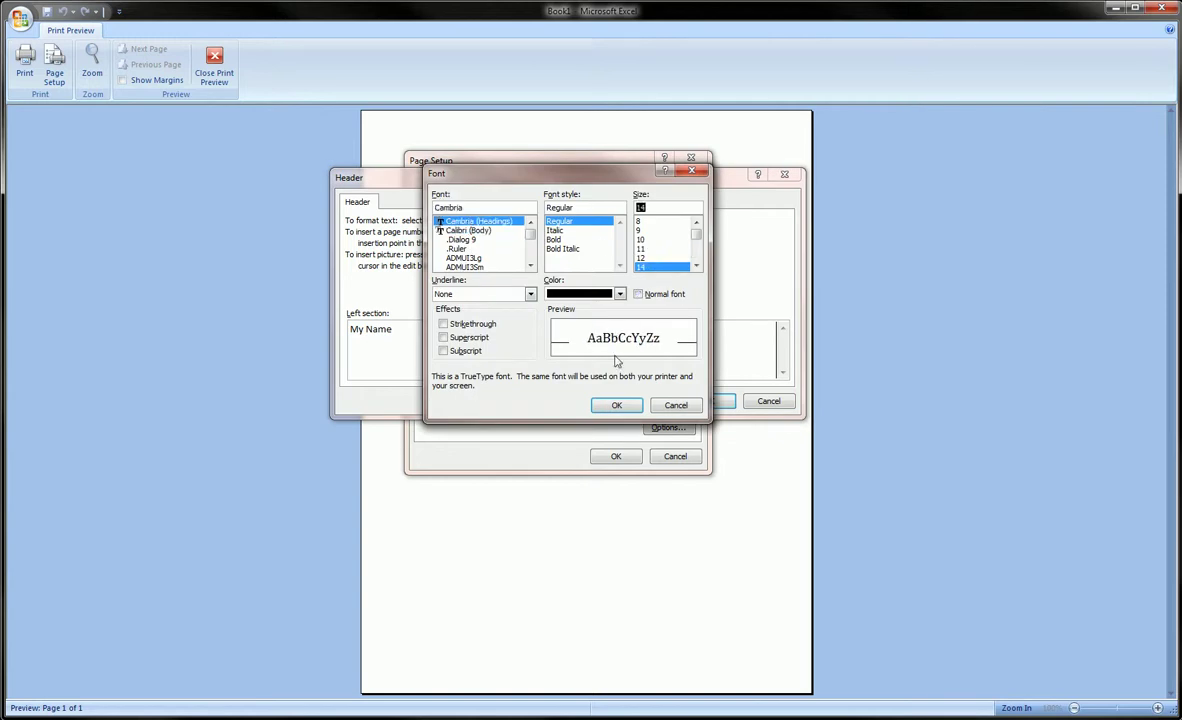
click(583, 295)
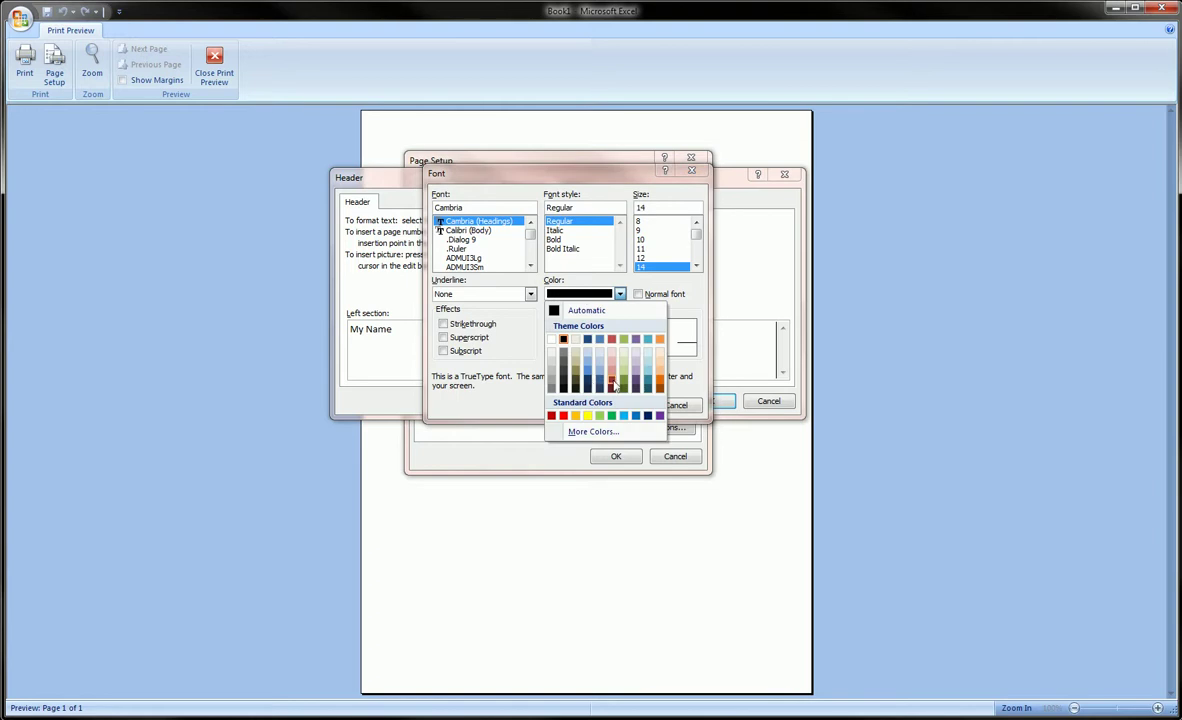
click(624, 385)
click(590, 404)
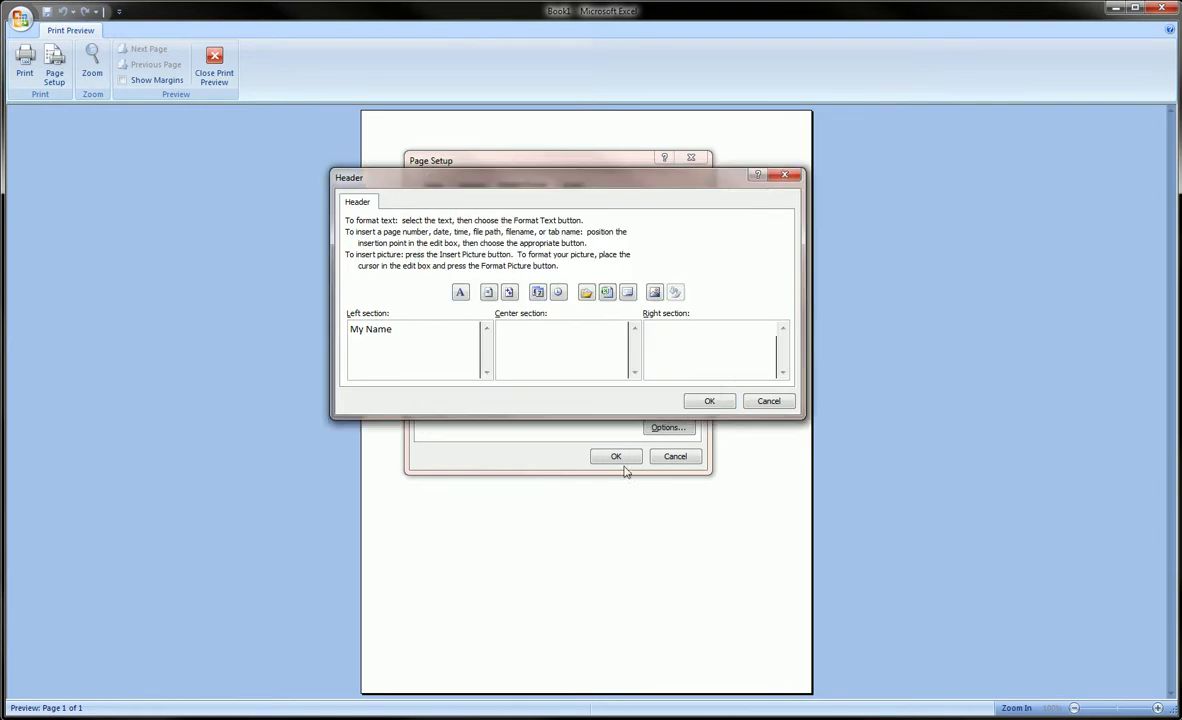
Step: Type placeholder text 'fsdfasfasf' in the right section and make it dark red
text(fsdfasfasf)
drag(678, 346, 800, 338)
click(460, 291)
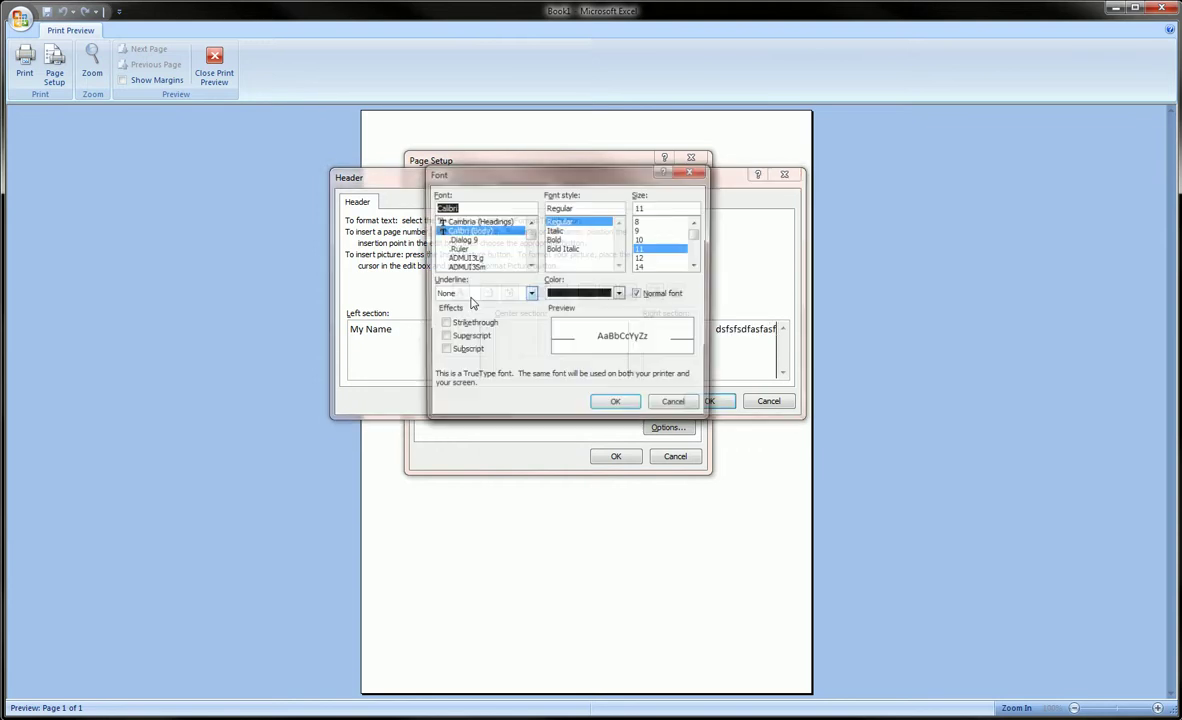
click(565, 294)
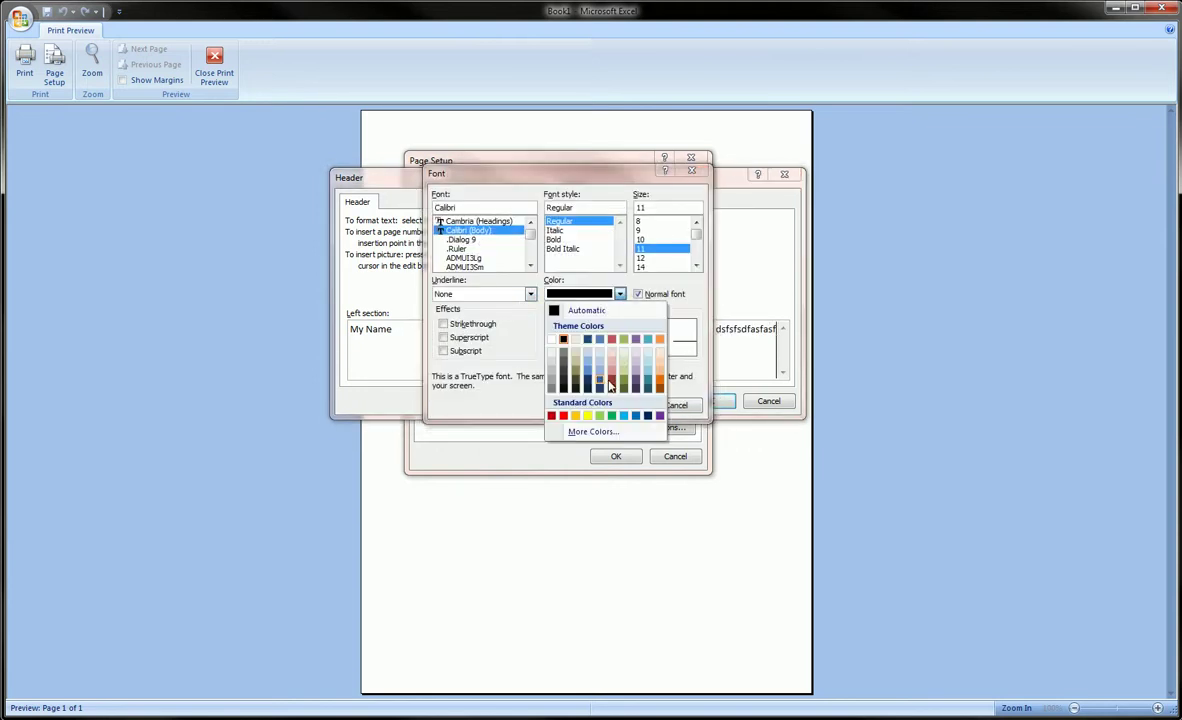
click(611, 379)
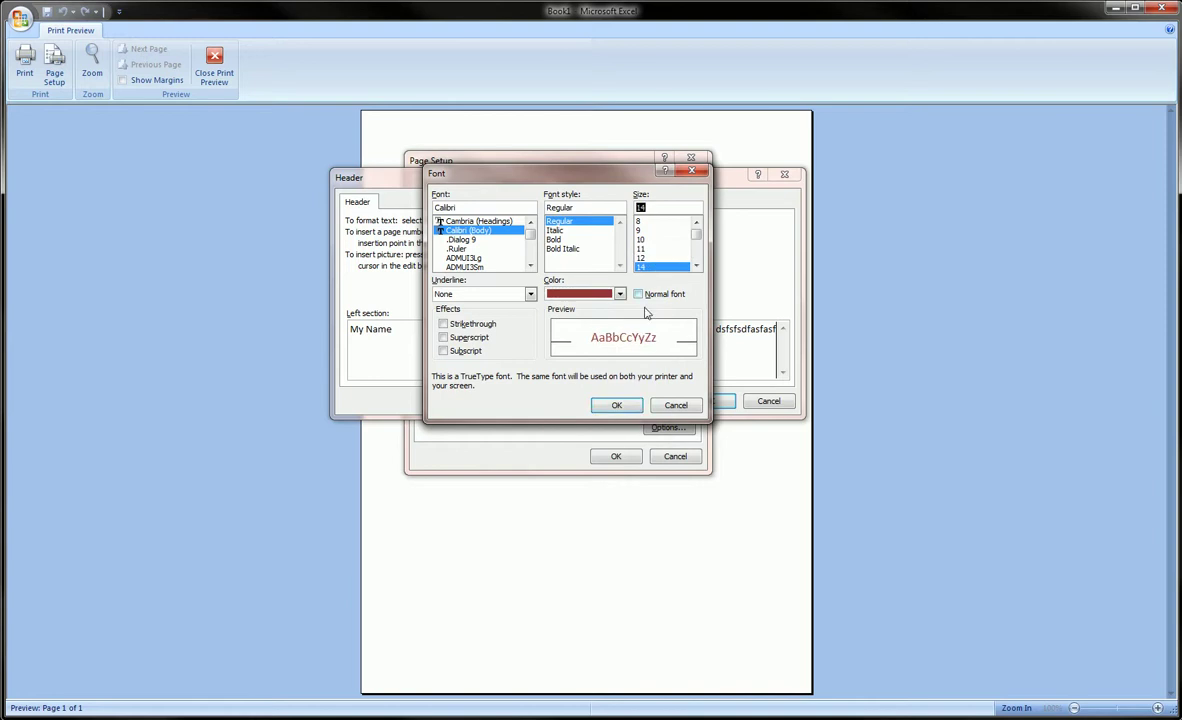
click(616, 405)
click(696, 353)
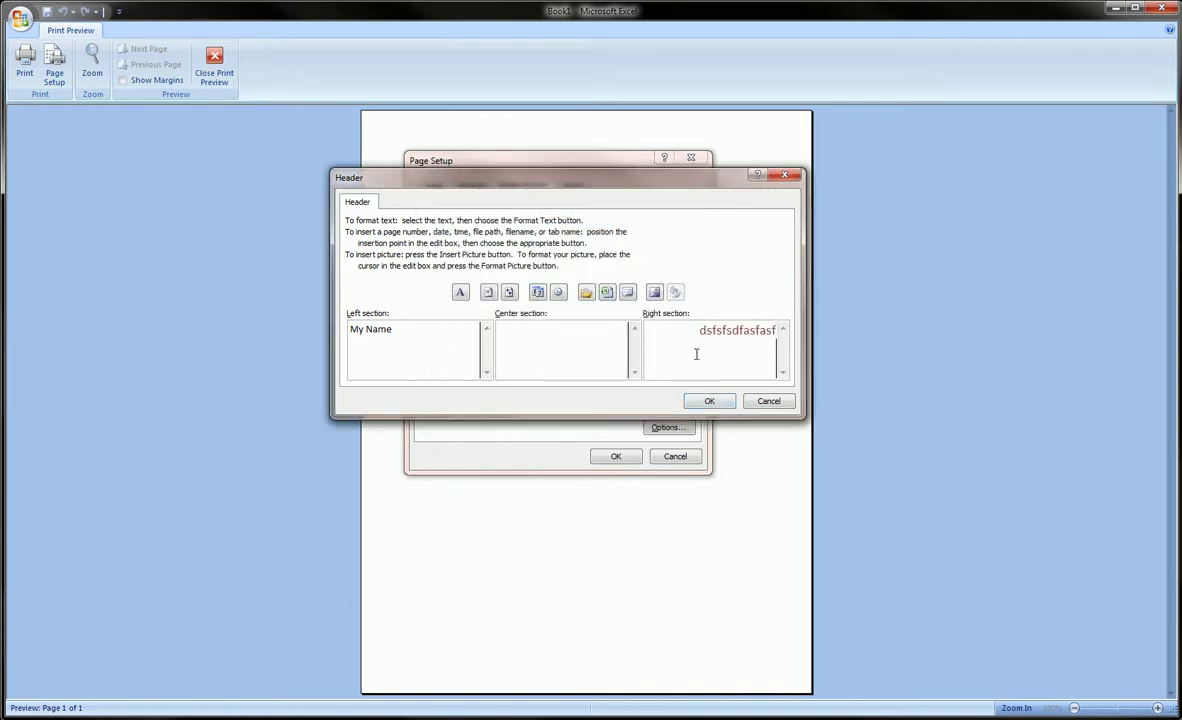
Step: Accept the custom header, check it on the previewed page, and reopen Page Setup
click(713, 402)
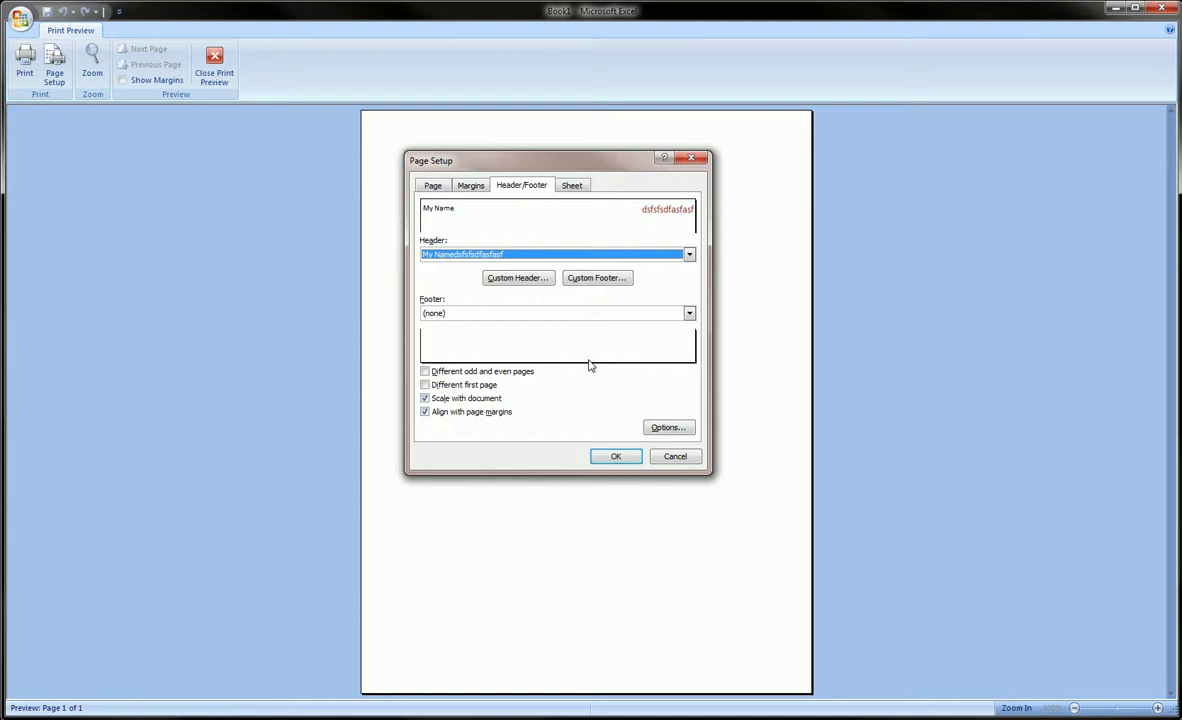
click(616, 457)
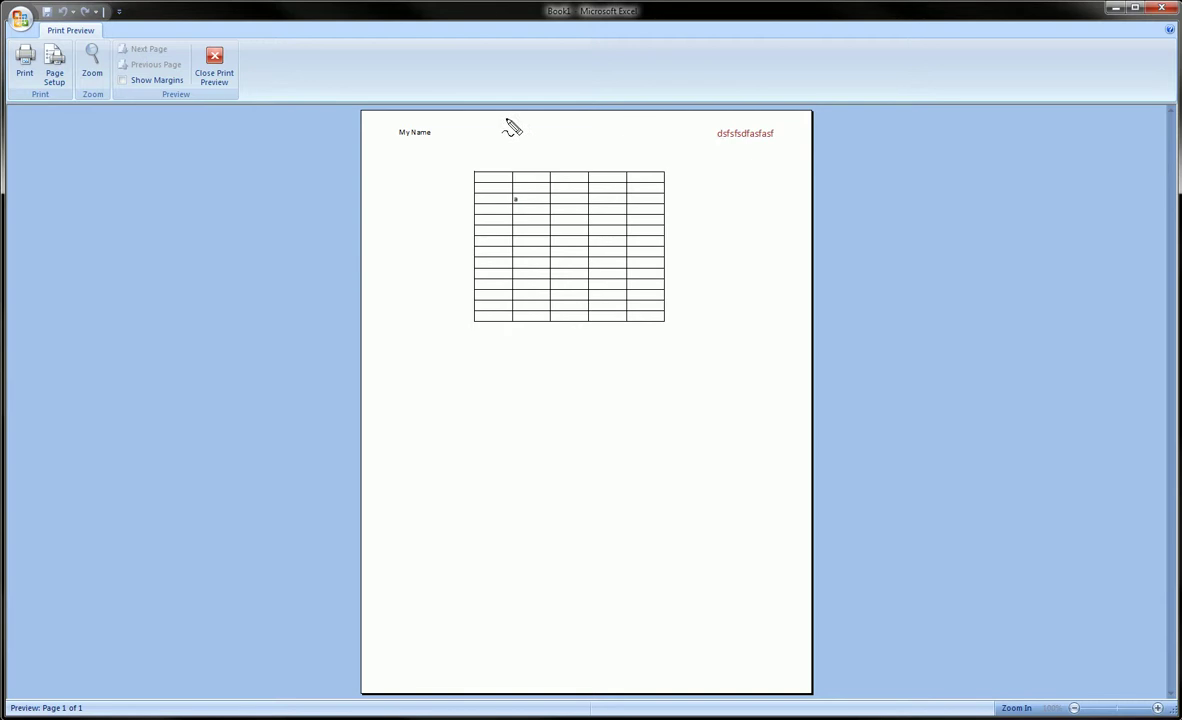
drag(686, 97, 670, 132)
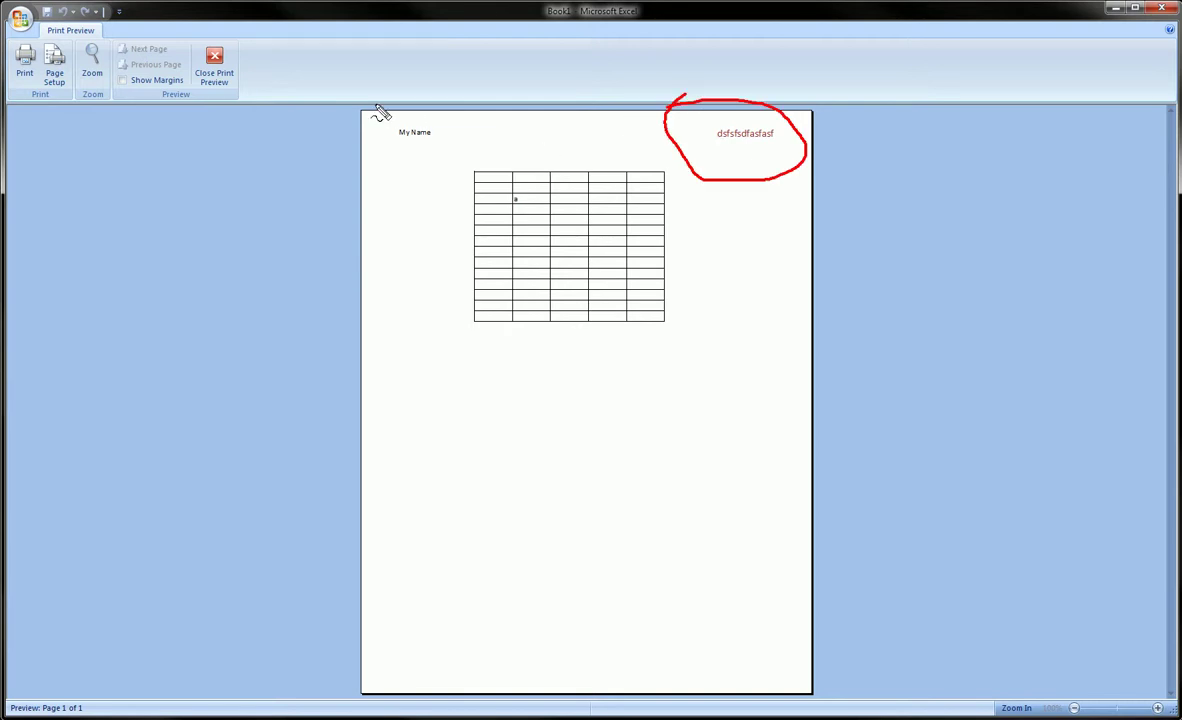
mouse_move(377, 102)
mouse_down()
mouse_move(462, 183)
mouse_move(375, 86)
mouse_up()
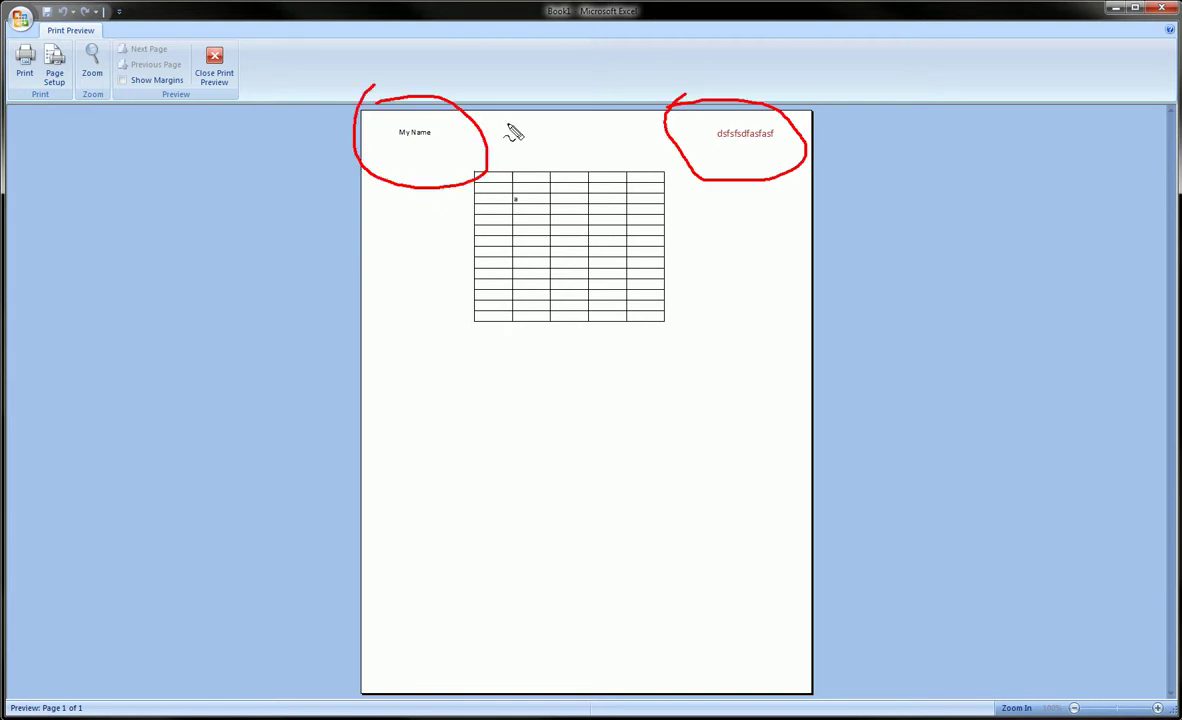
key(Escape)
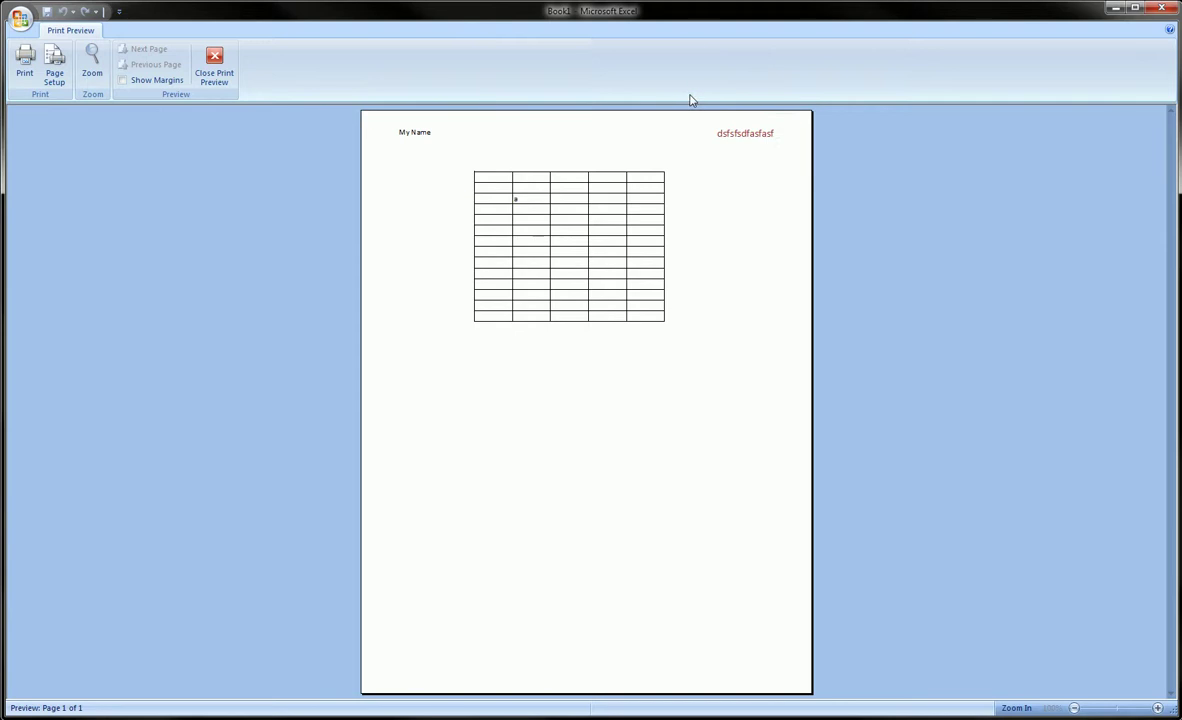
click(55, 74)
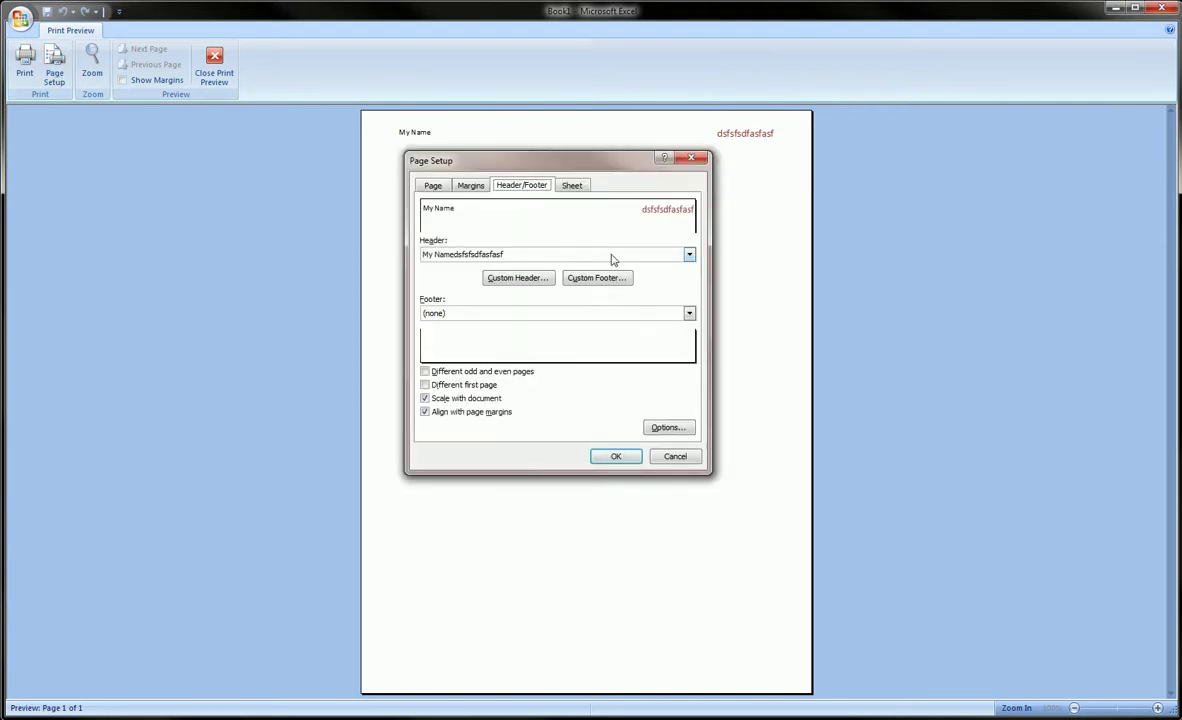
Step: Put the page number in the footer's left section and date and time in the centre
drag(559, 272, 546, 258)
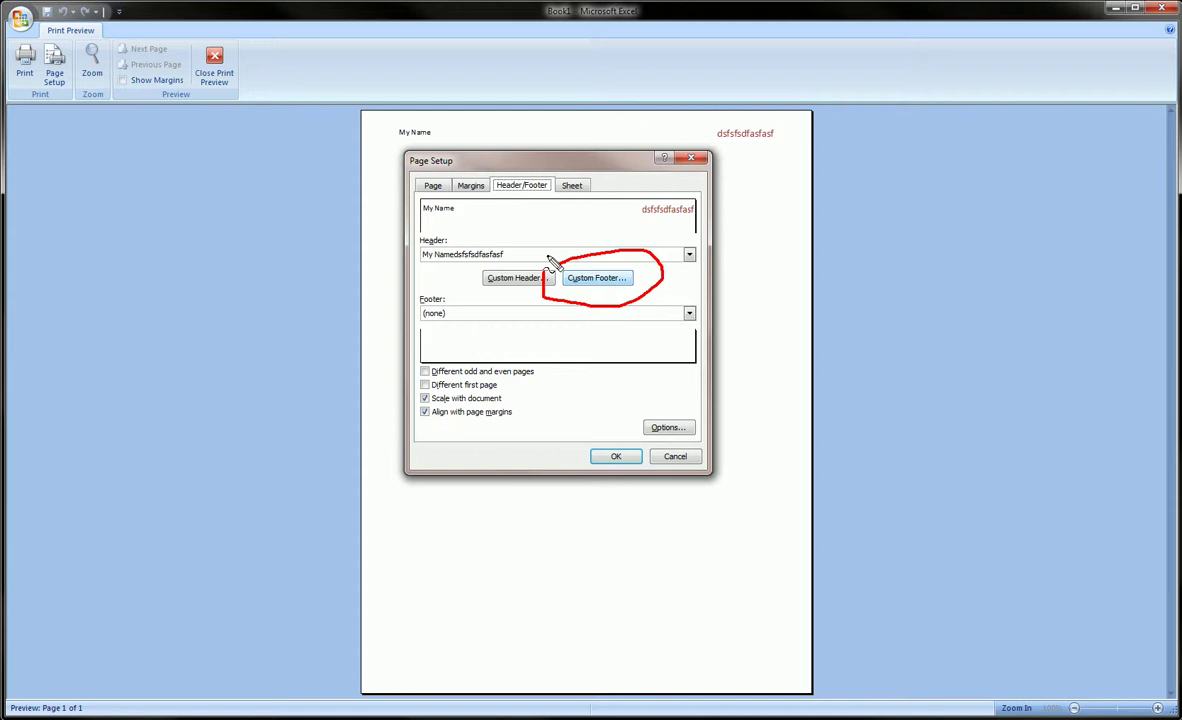
key(Escape)
click(594, 280)
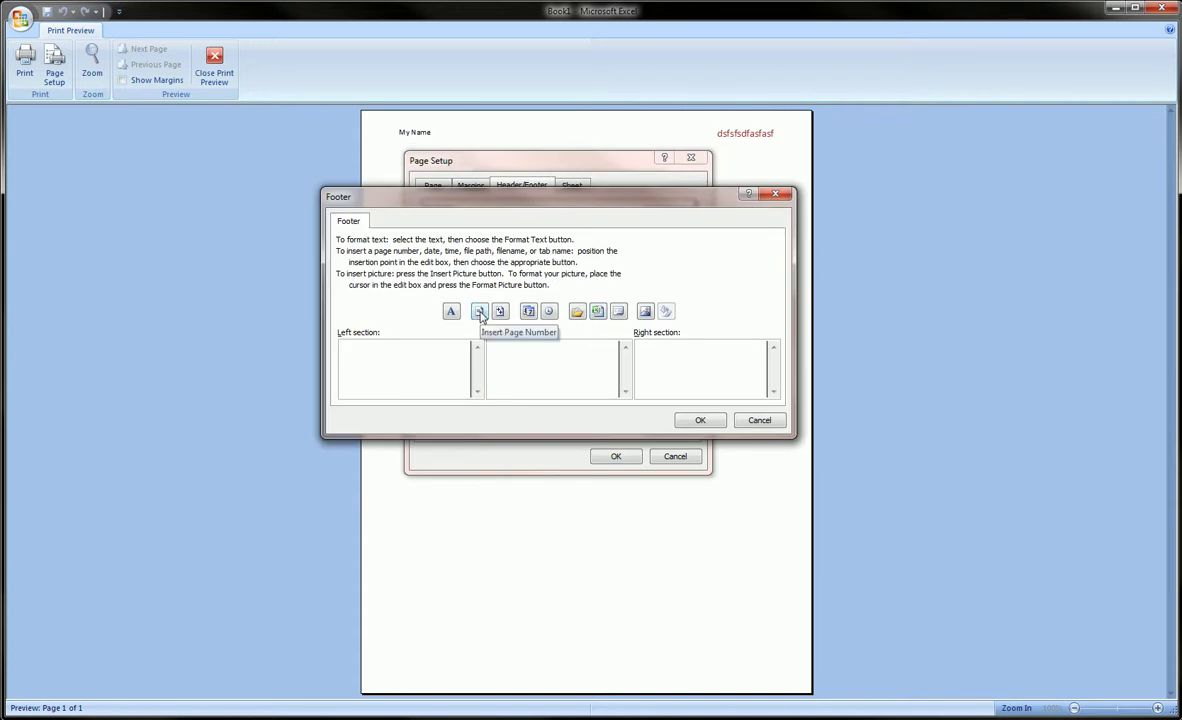
click(480, 312)
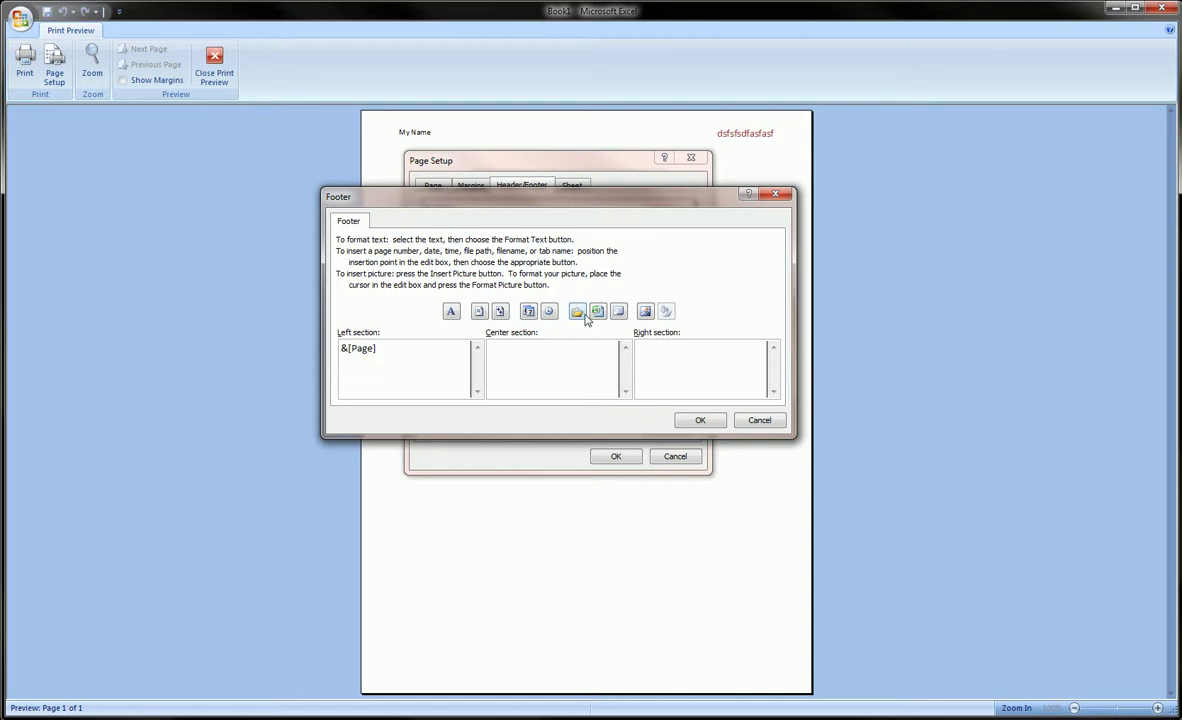
click(530, 311)
click(548, 311)
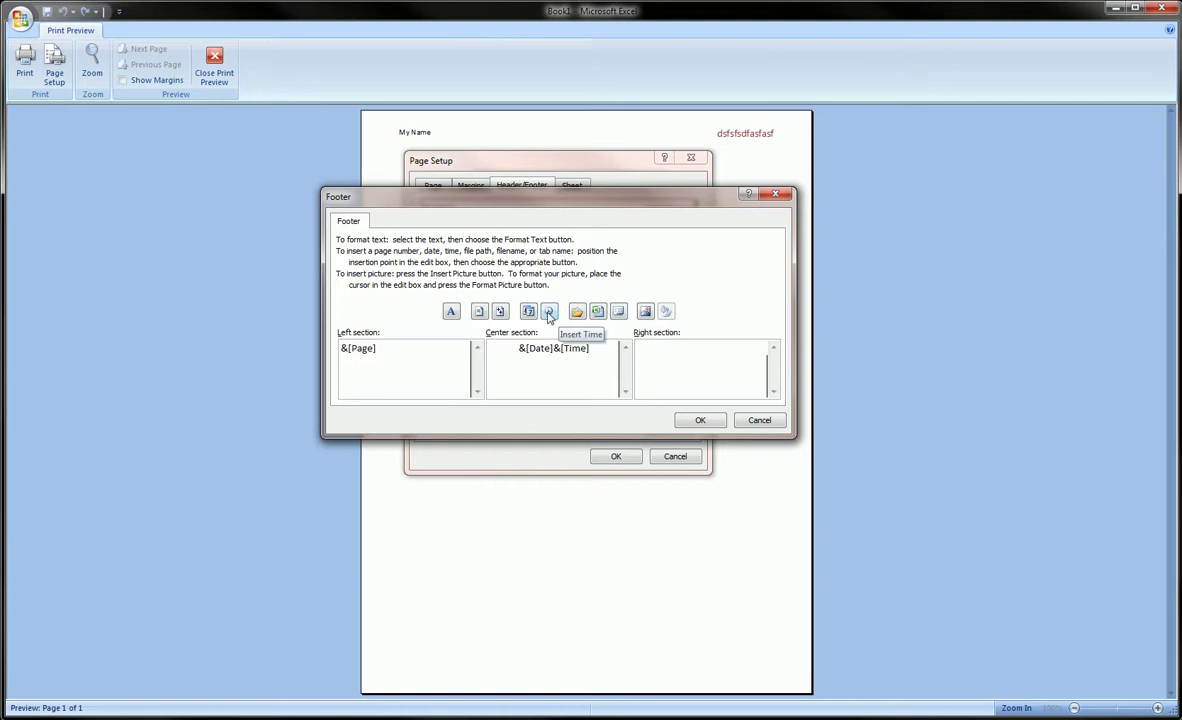
click(645, 312)
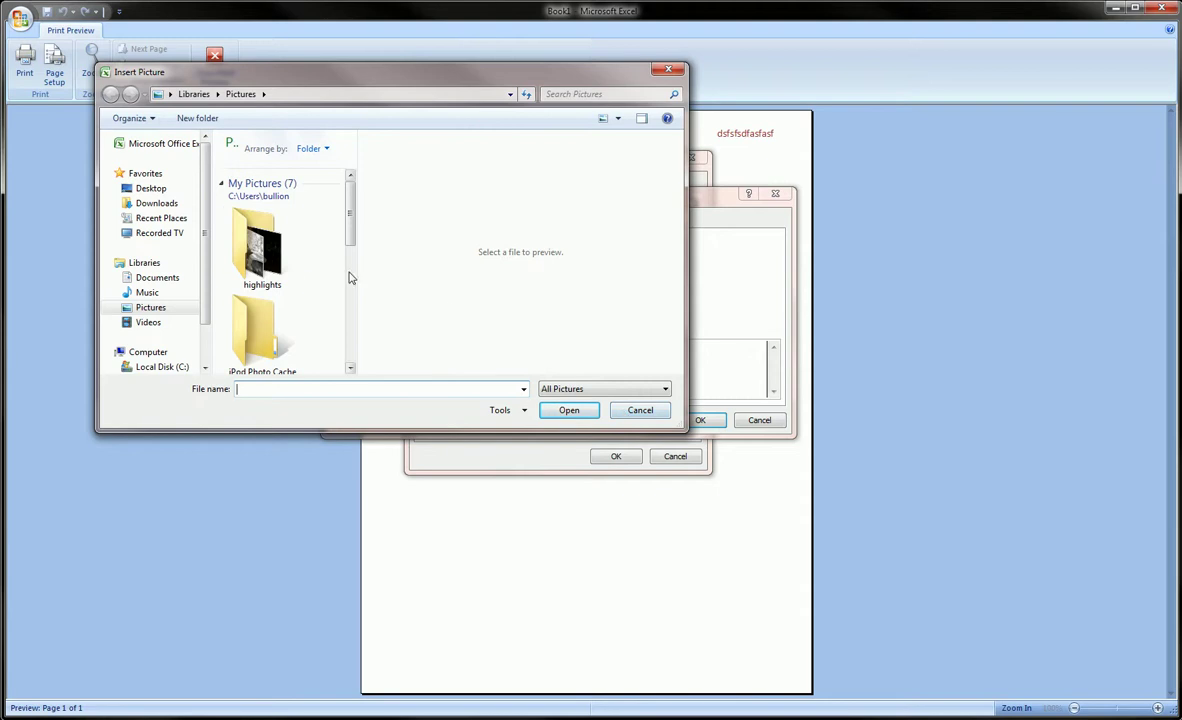
Step: Insert photo 100_0585 from the highlights folder into the footer's right section
double_click(285, 262)
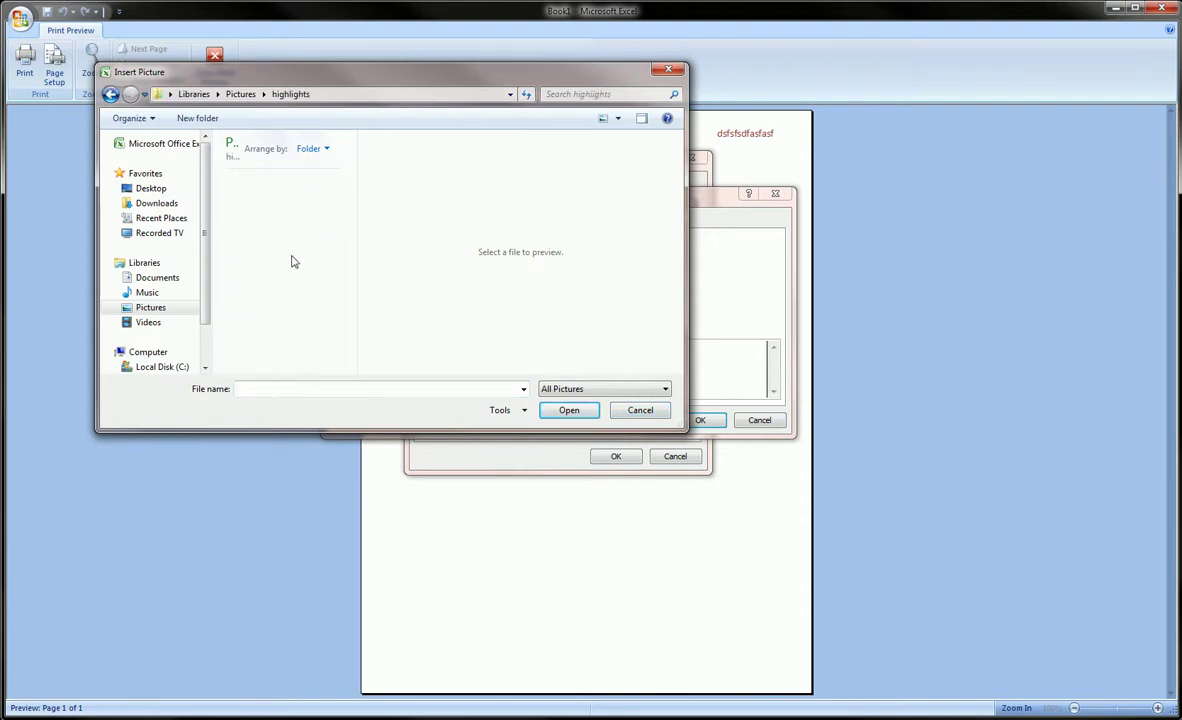
click(268, 290)
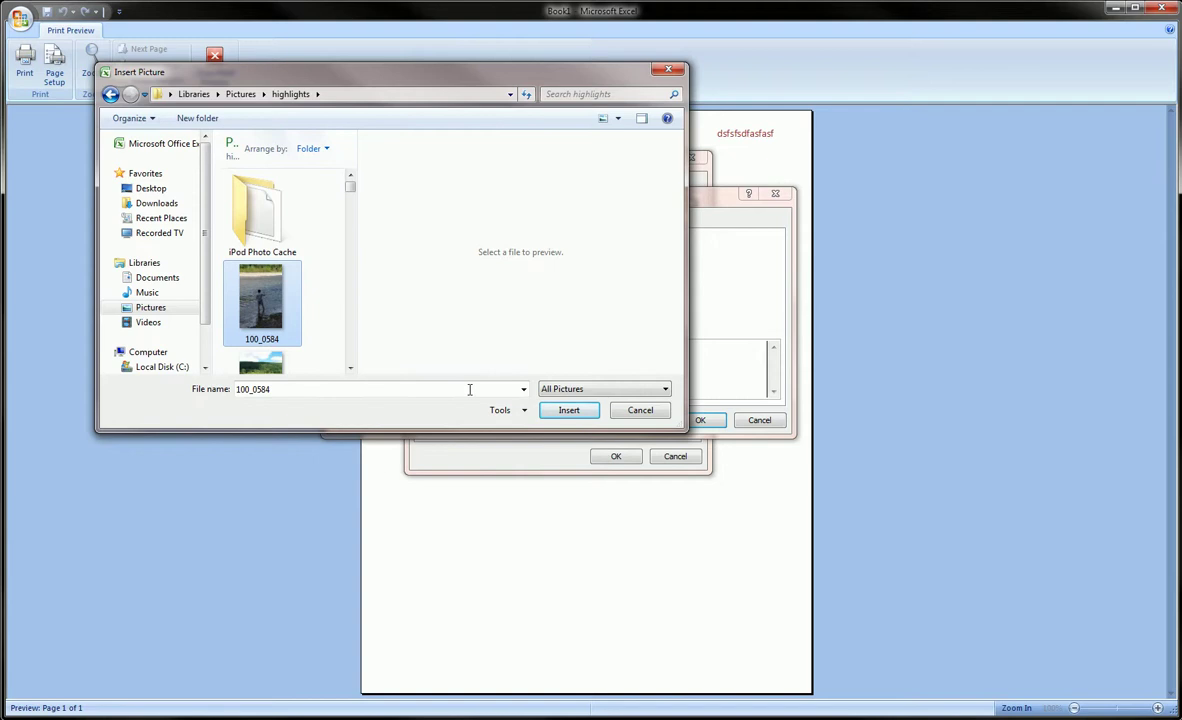
click(290, 362)
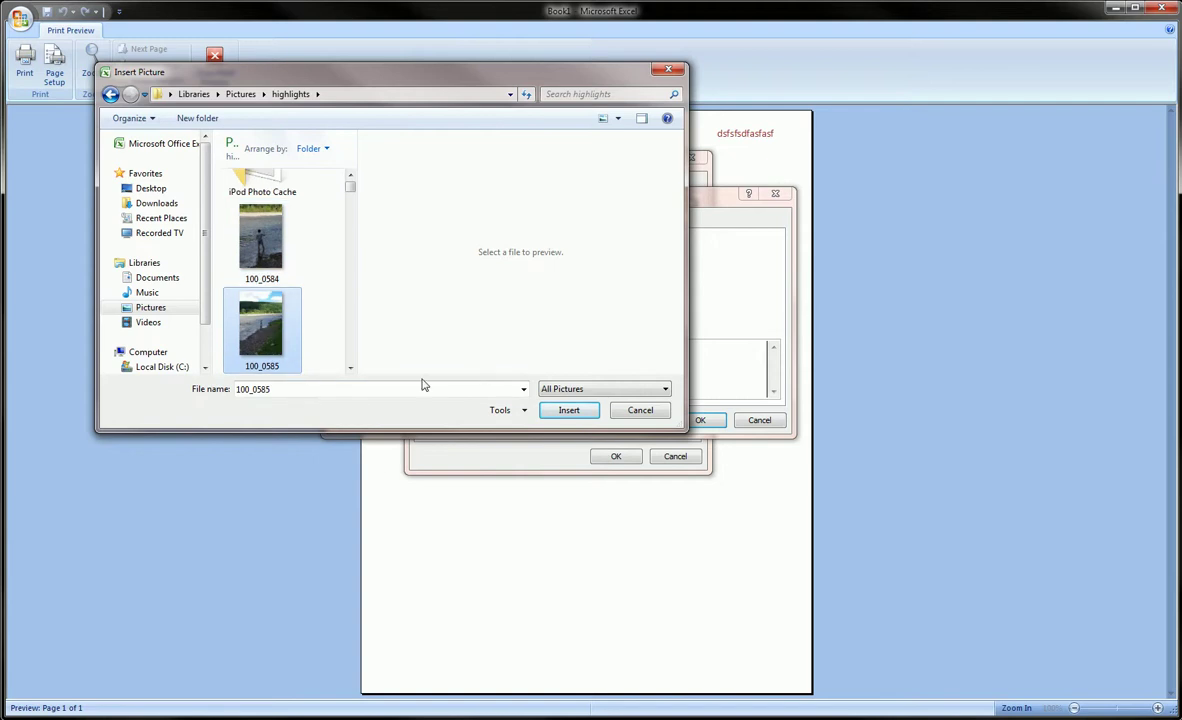
click(573, 412)
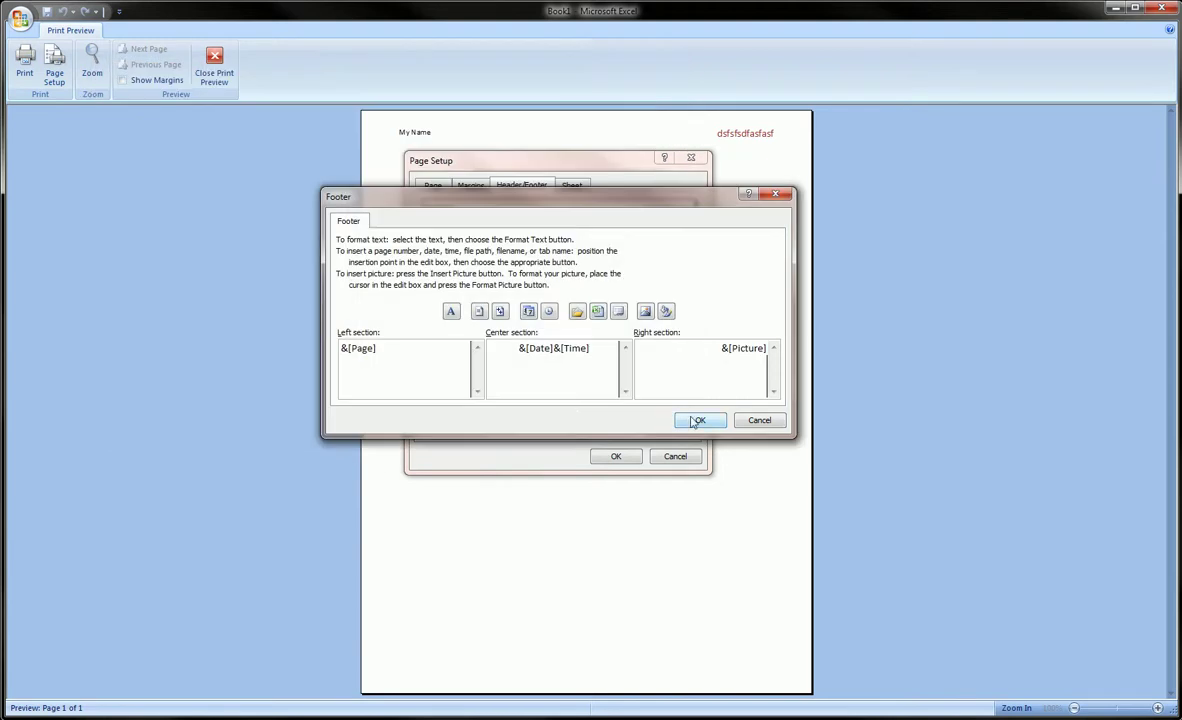
click(700, 420)
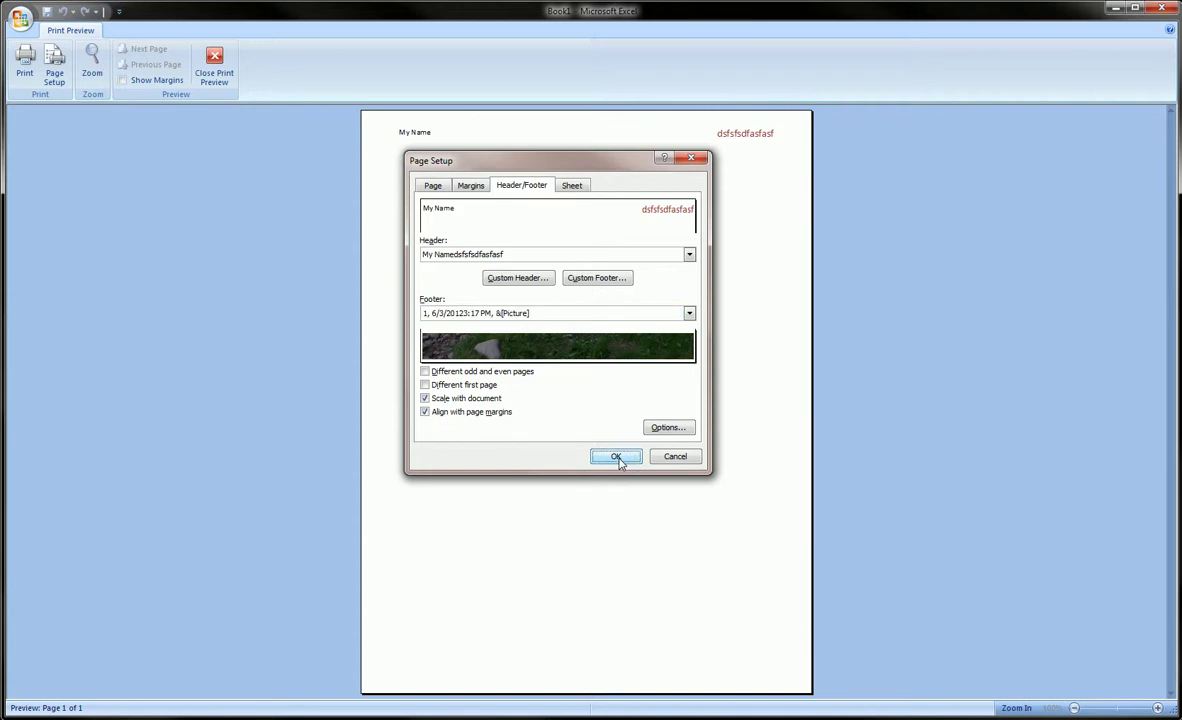
Step: Delete the &[Picture] code from the footer's right section and apply the change
click(616, 457)
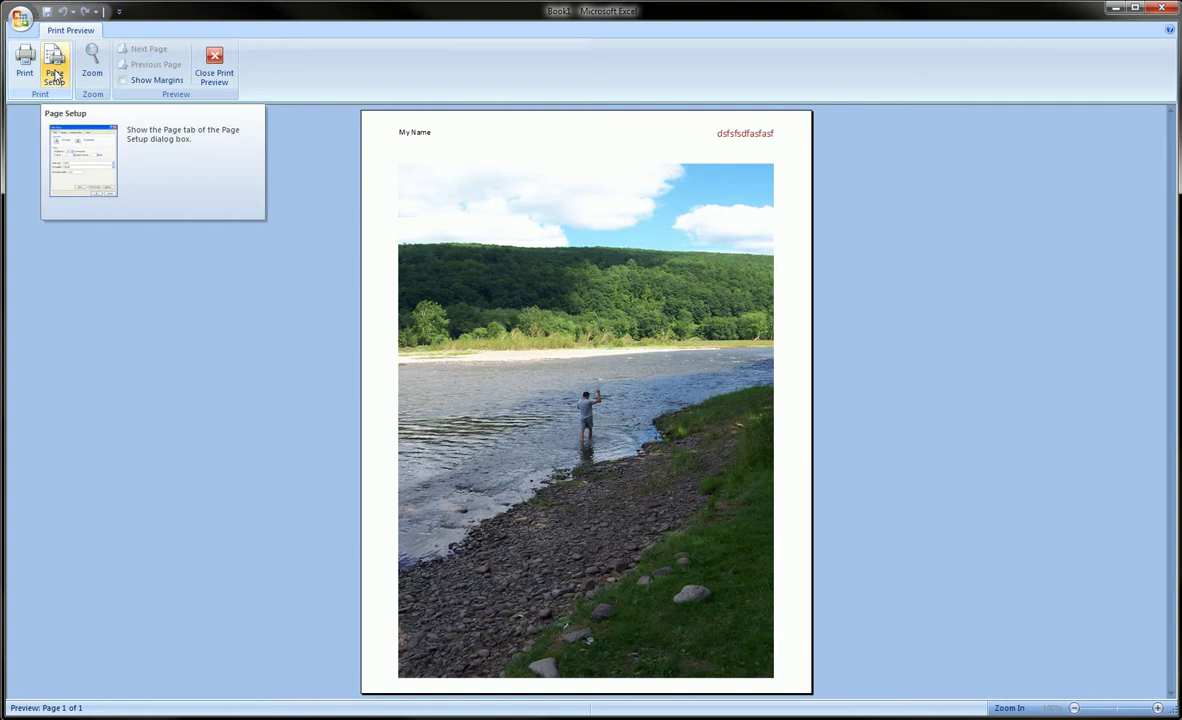
click(55, 75)
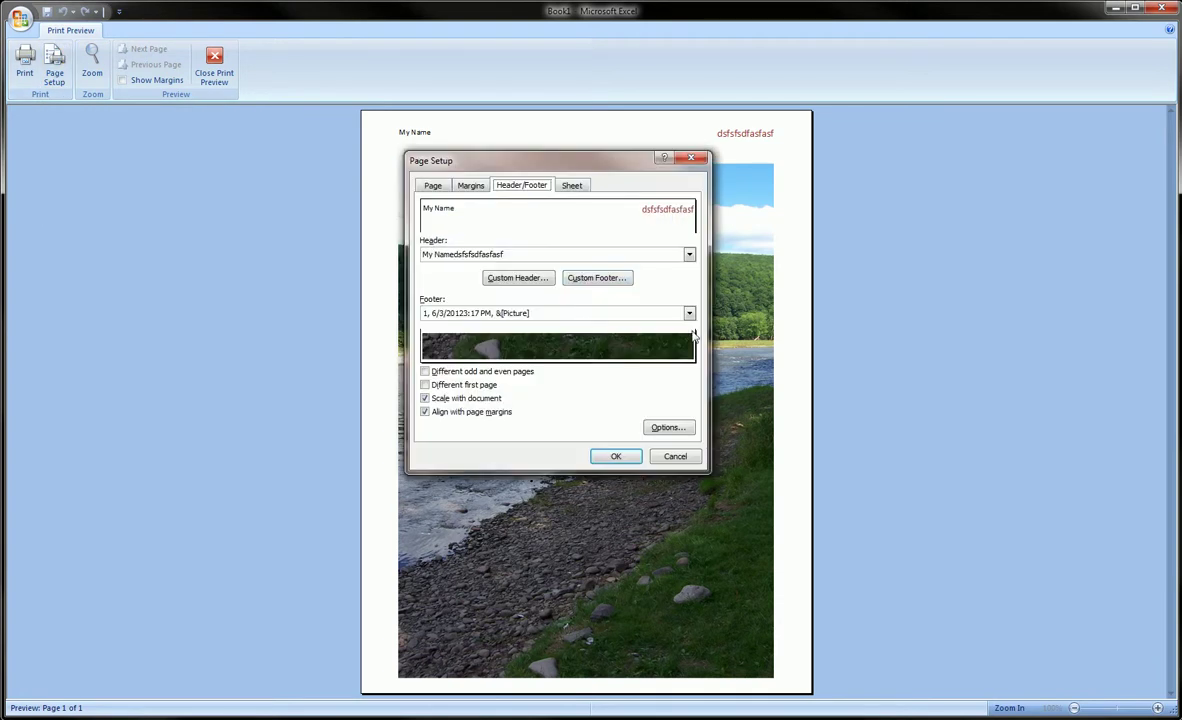
click(587, 281)
drag(694, 369, 805, 370)
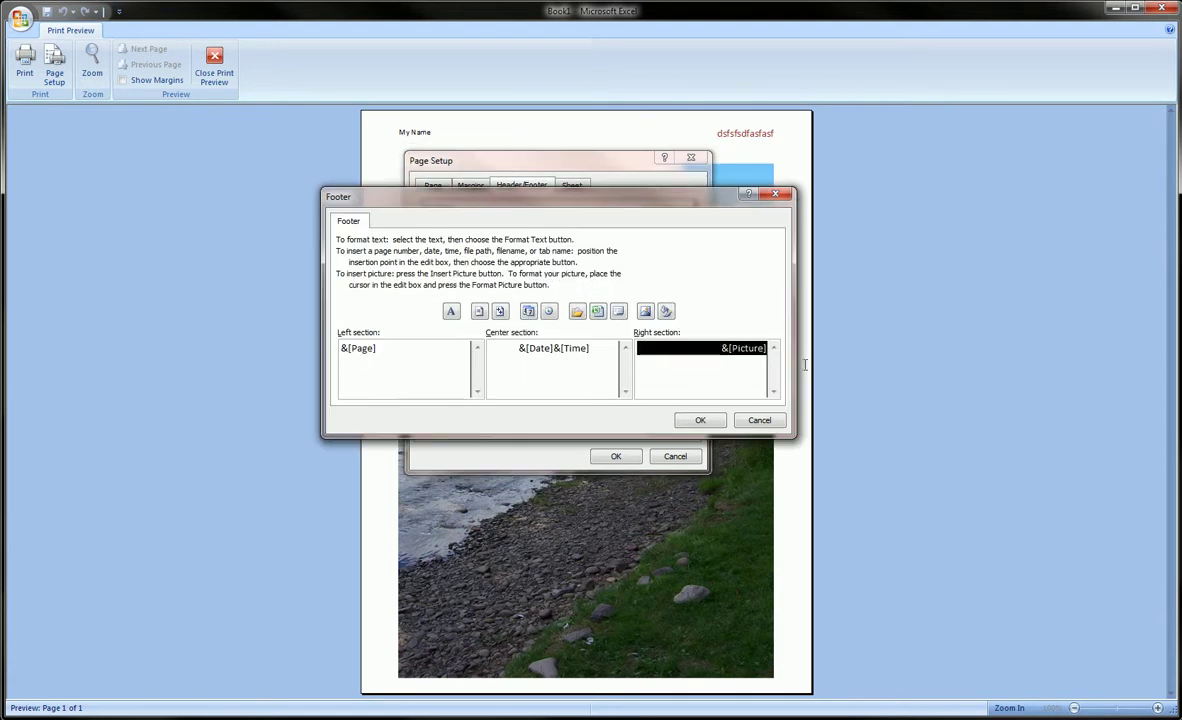
key(Delete)
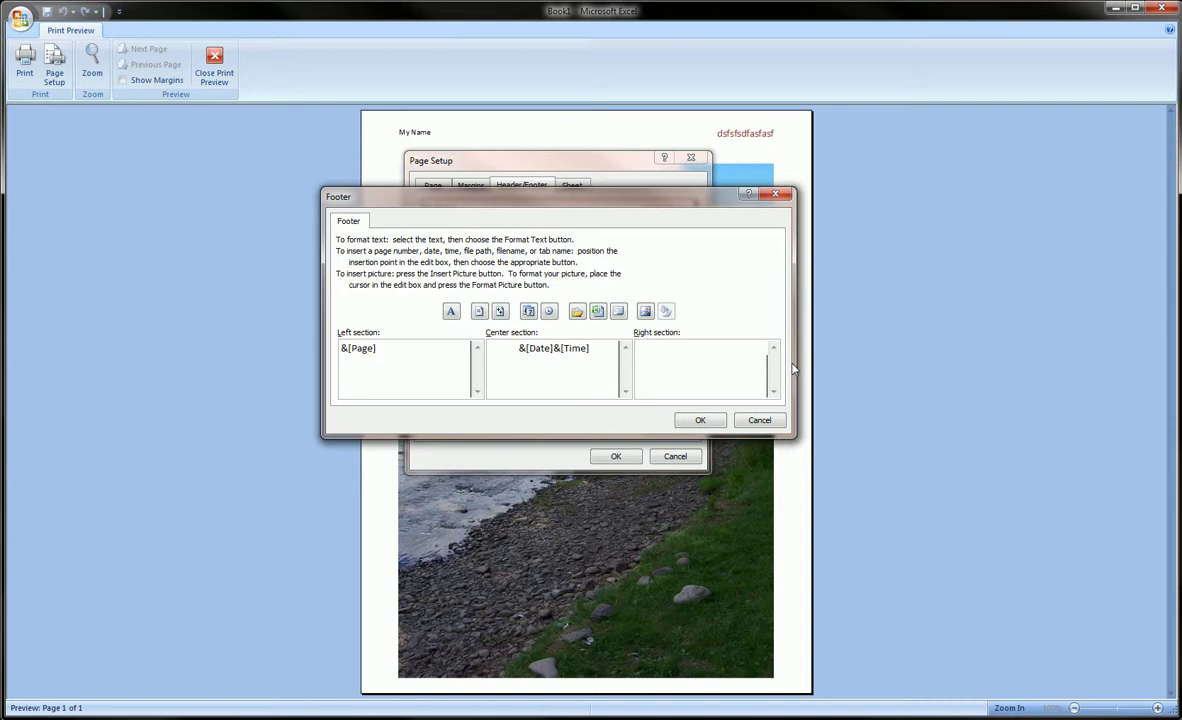
click(700, 421)
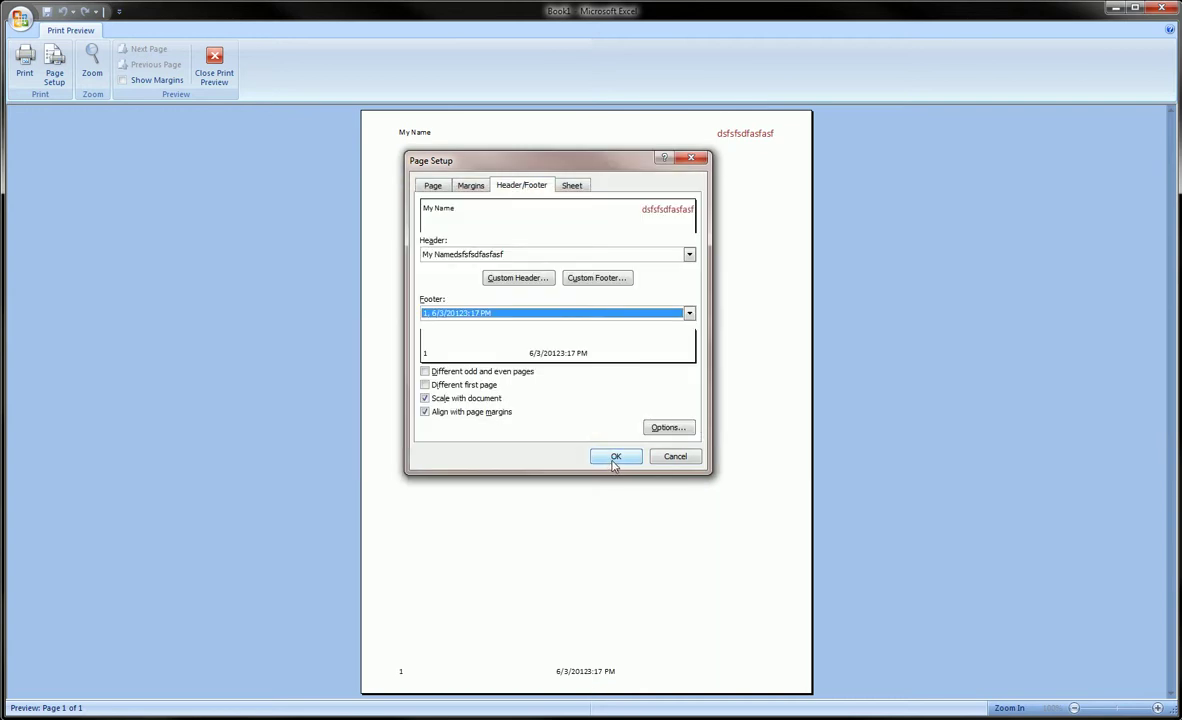
click(615, 457)
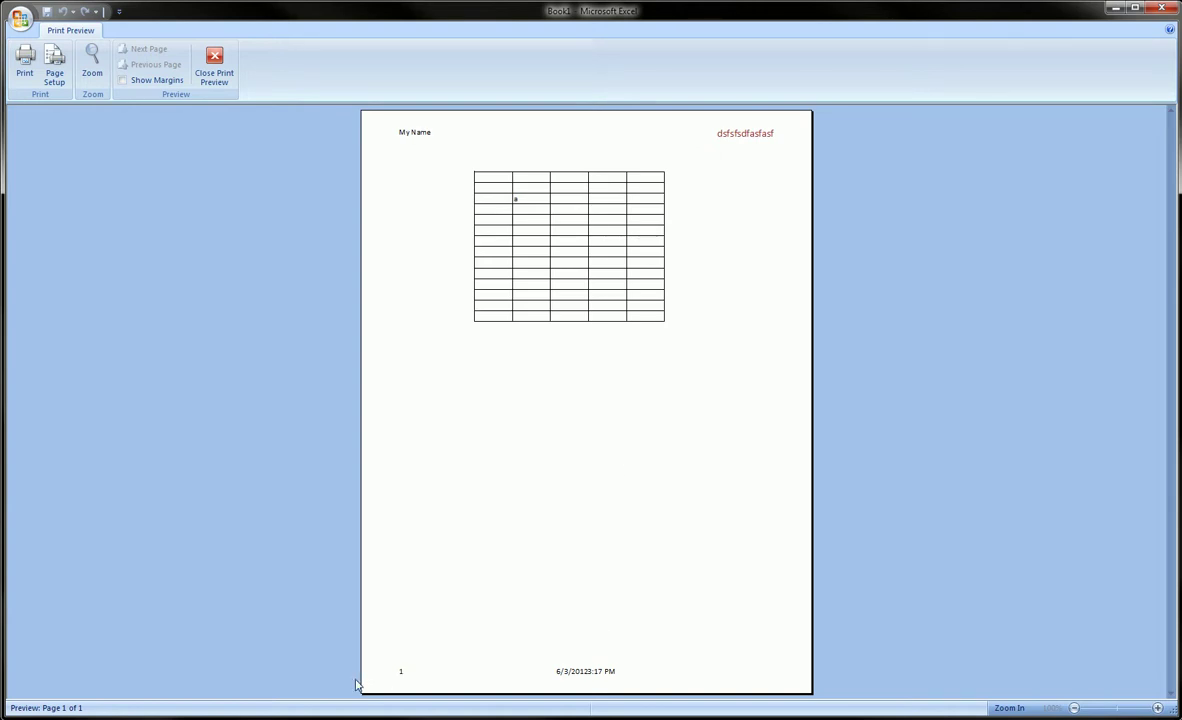
Step: Add spaces between &[Date] and &[Time] in the footer's centre section
drag(368, 650, 447, 689)
mouse_move(525, 659)
mouse_down()
mouse_move(601, 667)
mouse_move(633, 691)
mouse_move(560, 662)
mouse_move(588, 684)
mouse_move(589, 664)
mouse_up()
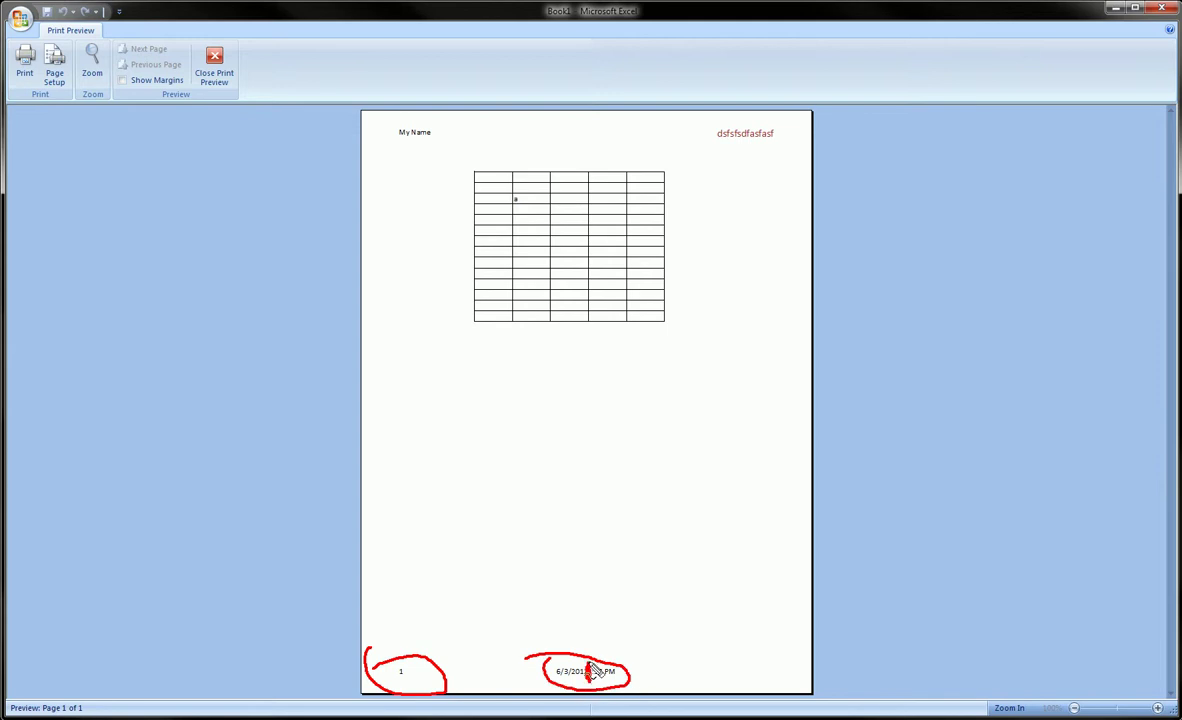
click(54, 66)
click(600, 280)
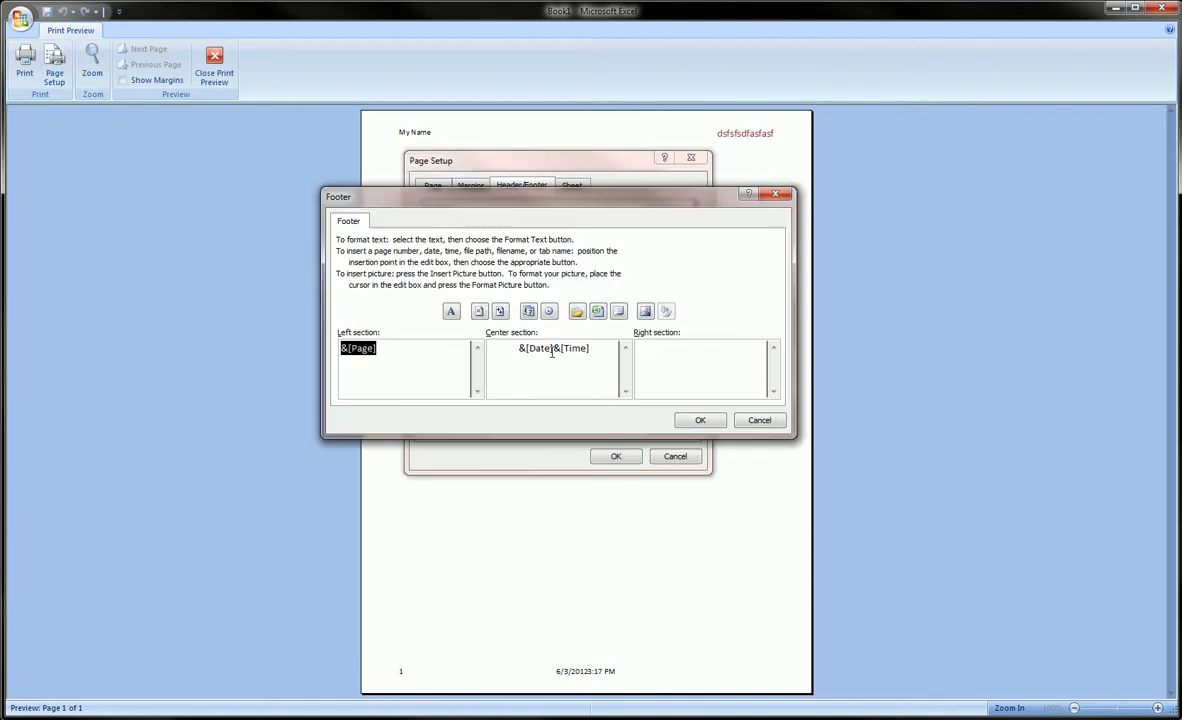
click(556, 348)
click(698, 420)
click(617, 457)
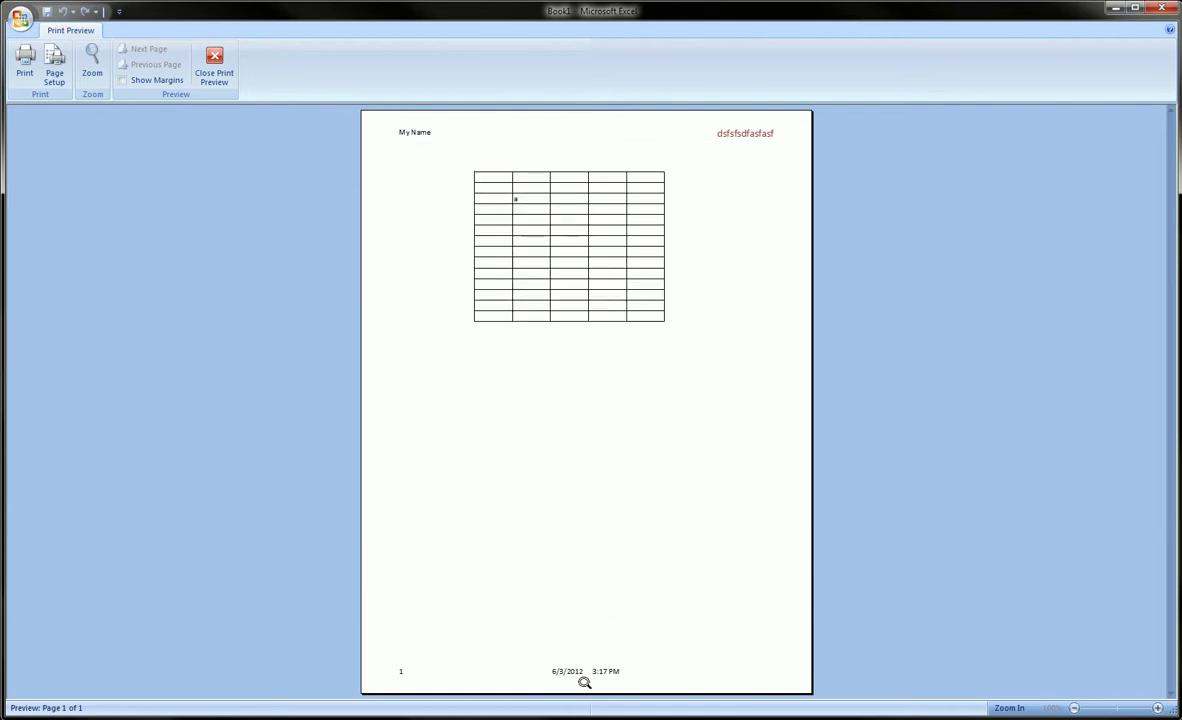
Step: Zoom in and out on the footer of the previewed page, then close Print Preview
mouse_move(524, 662)
mouse_down()
mouse_move(694, 656)
mouse_move(608, 695)
mouse_up()
click(598, 537)
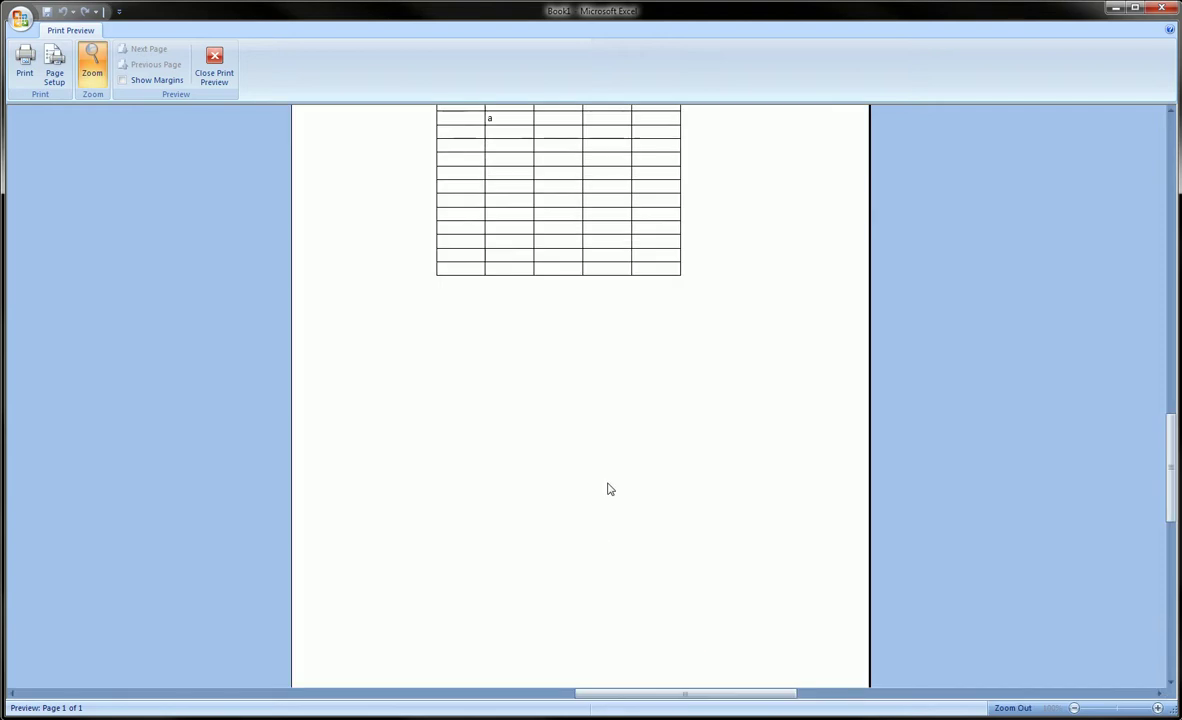
click(608, 486)
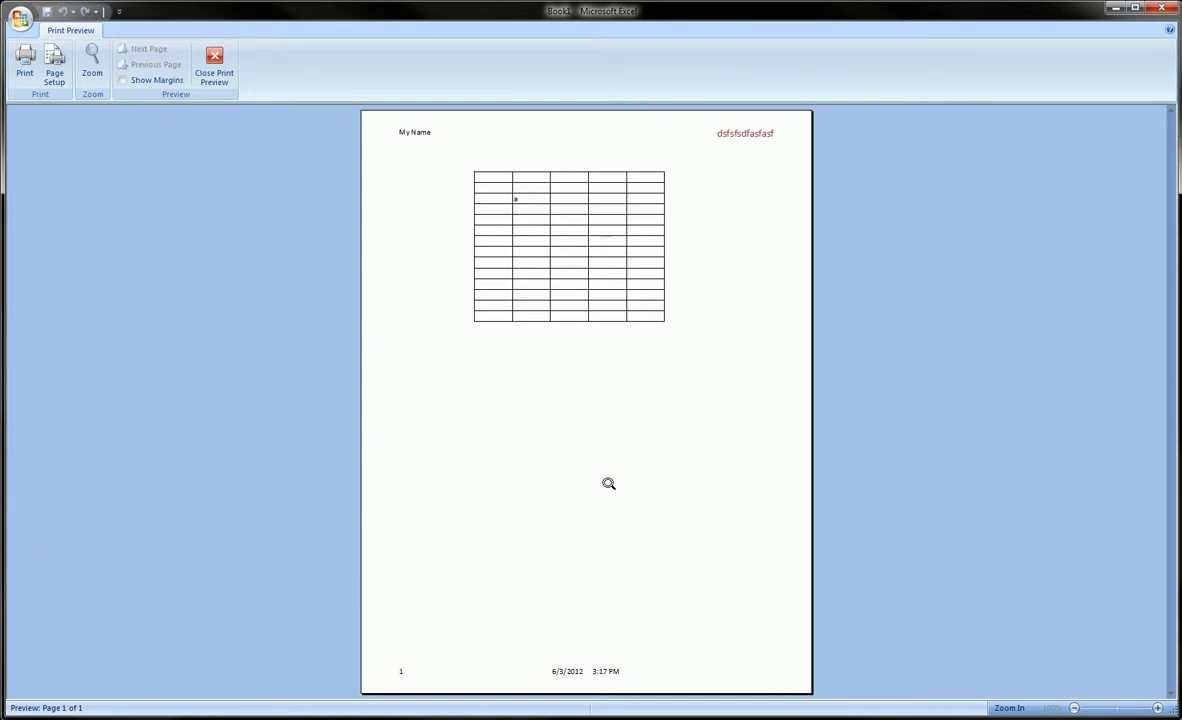
click(212, 66)
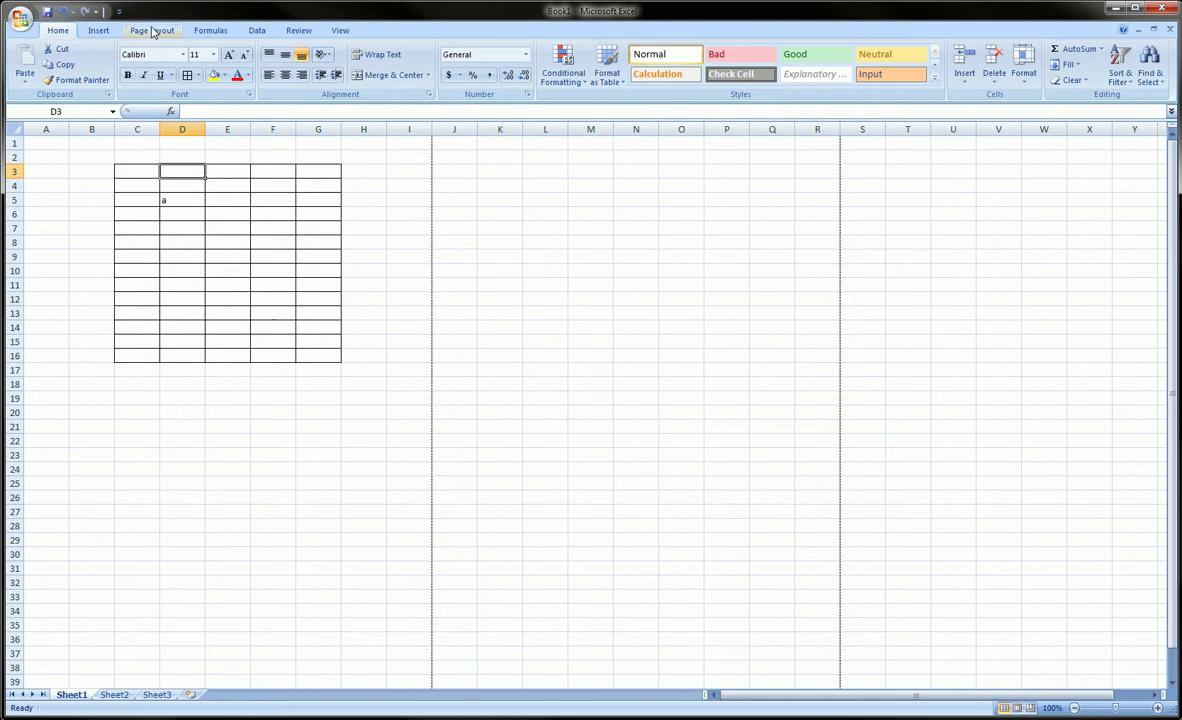
click(153, 31)
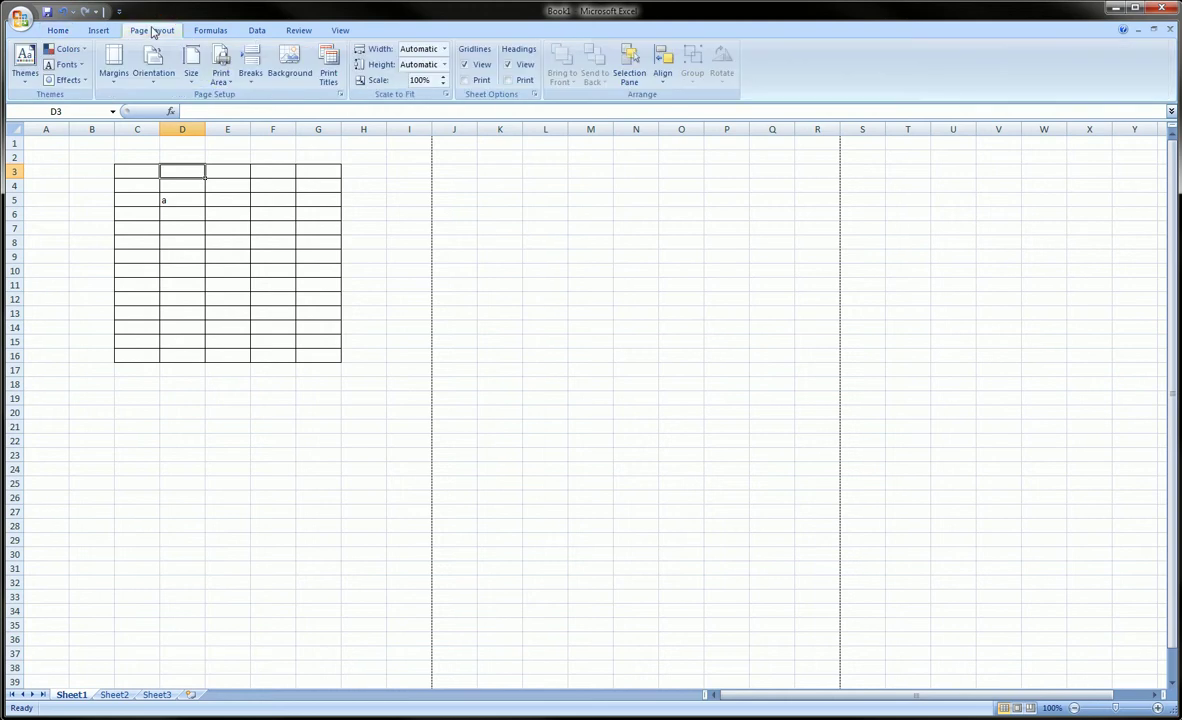
click(341, 95)
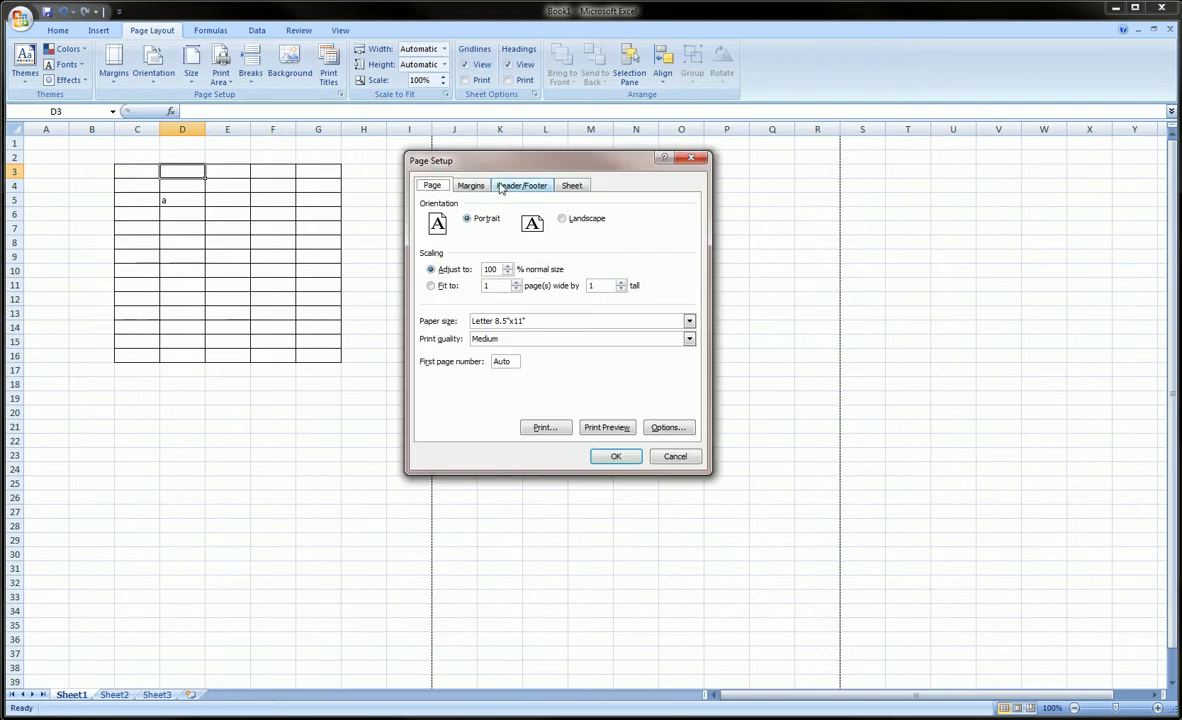
key(ctrl+Tab)
key(ctrl+shift+Tab)
key(ctrl+Tab)
click(498, 190)
click(508, 268)
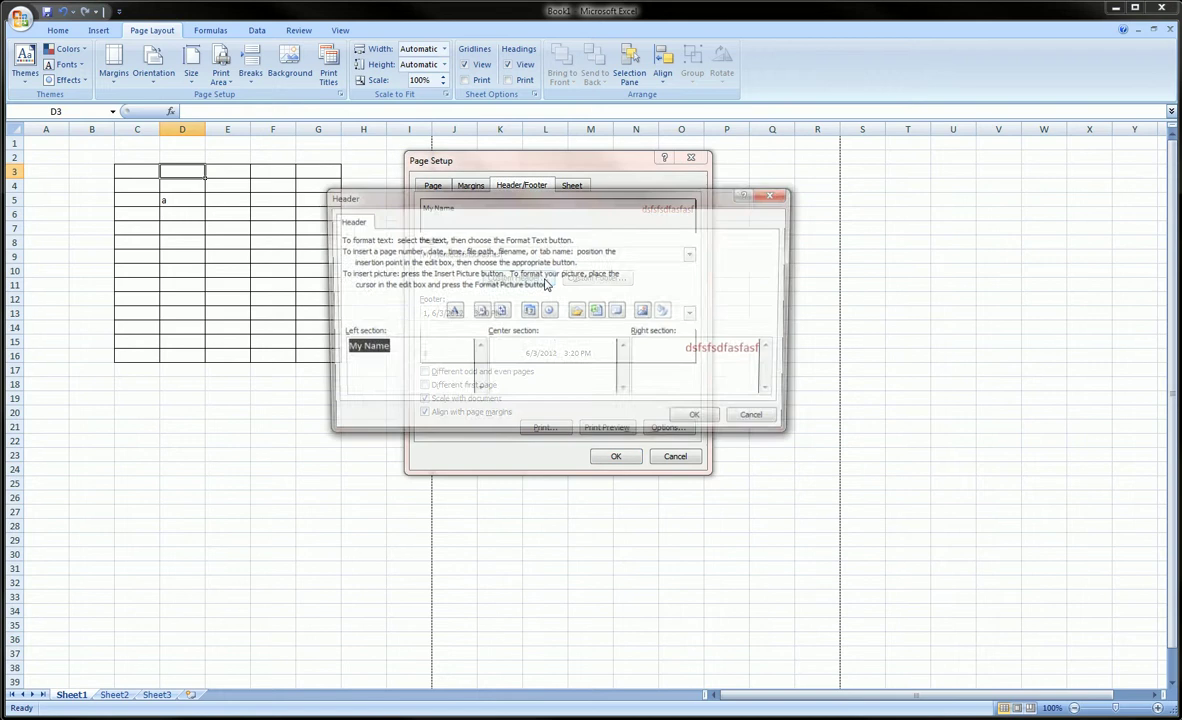
key(Tab)
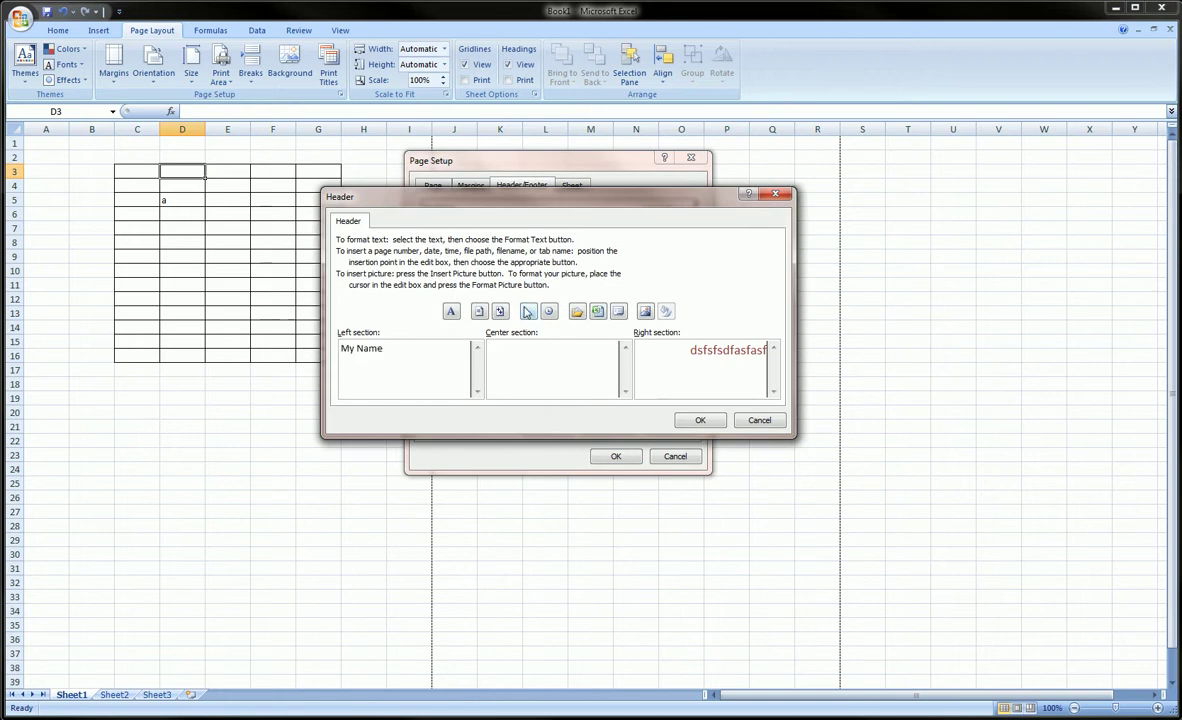
click(700, 420)
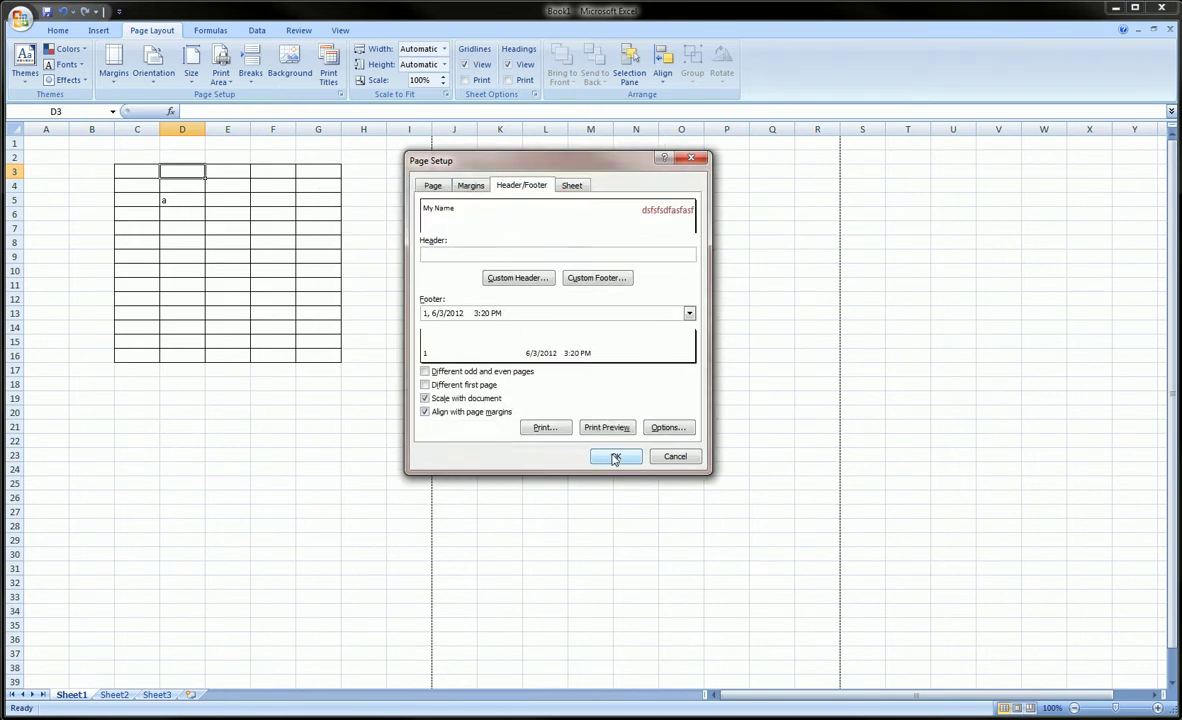
click(614, 456)
click(483, 302)
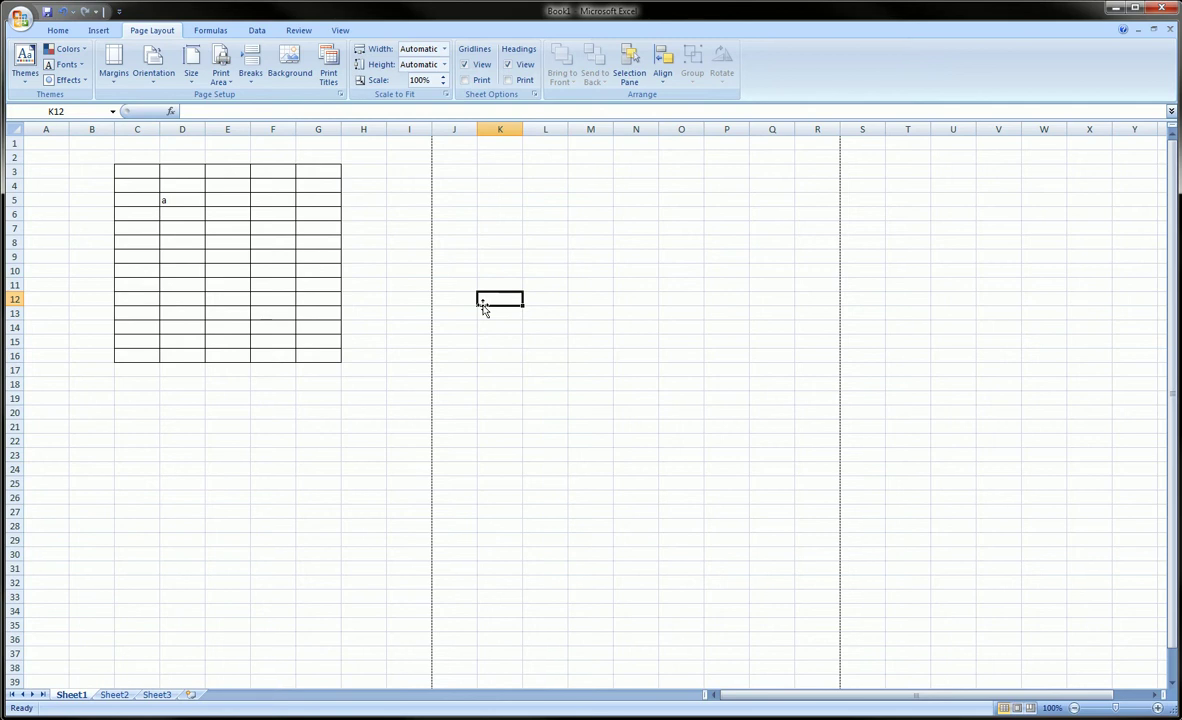